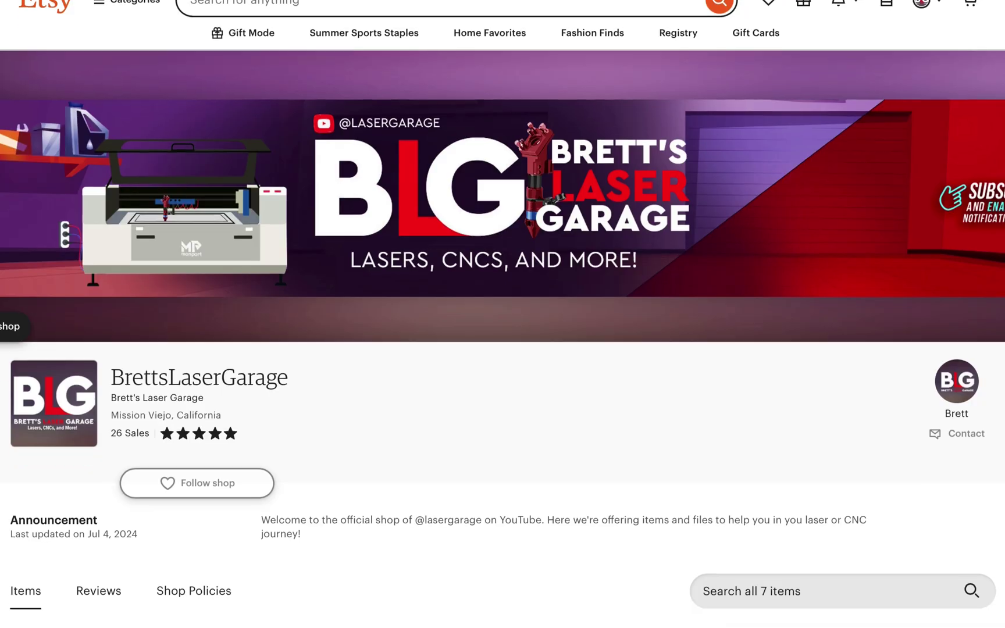
- Scroll the Etsy shop down past Featured items to the All Items grid with the butterfly file
scroll(503, 314, down, 8)
scroll(503, 343, down, 8)
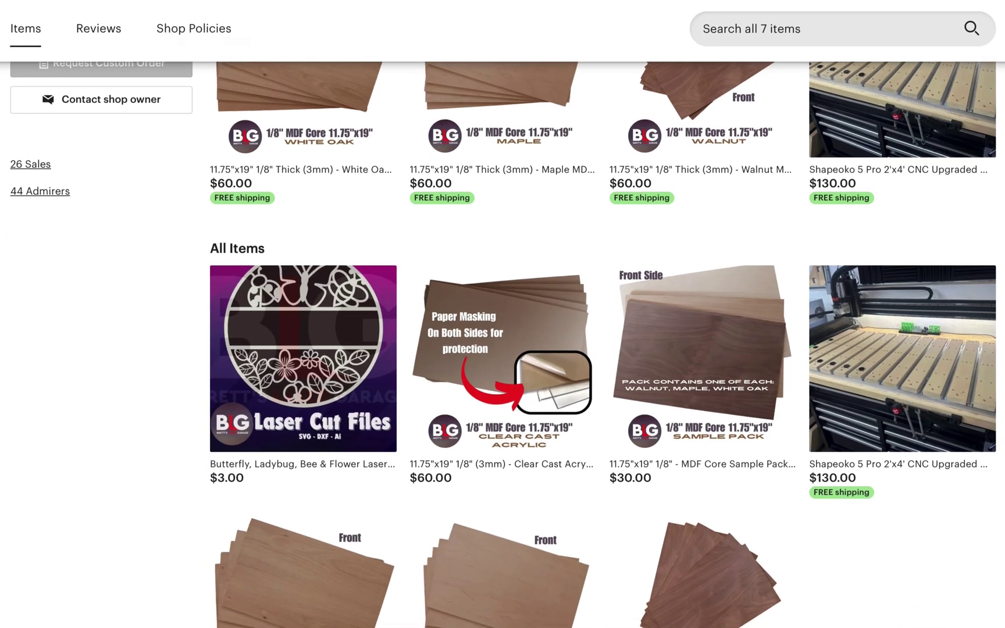
scroll(502, 343, down, 2)
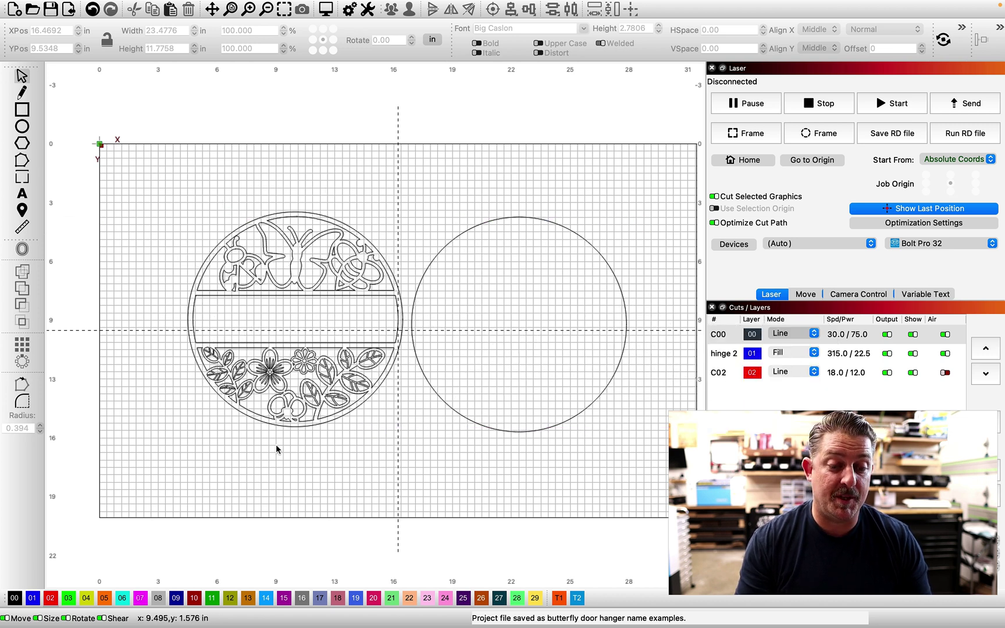
- Shift the blank circle slightly right, leaving a gap beside the butterfly door hanger
click(430, 268)
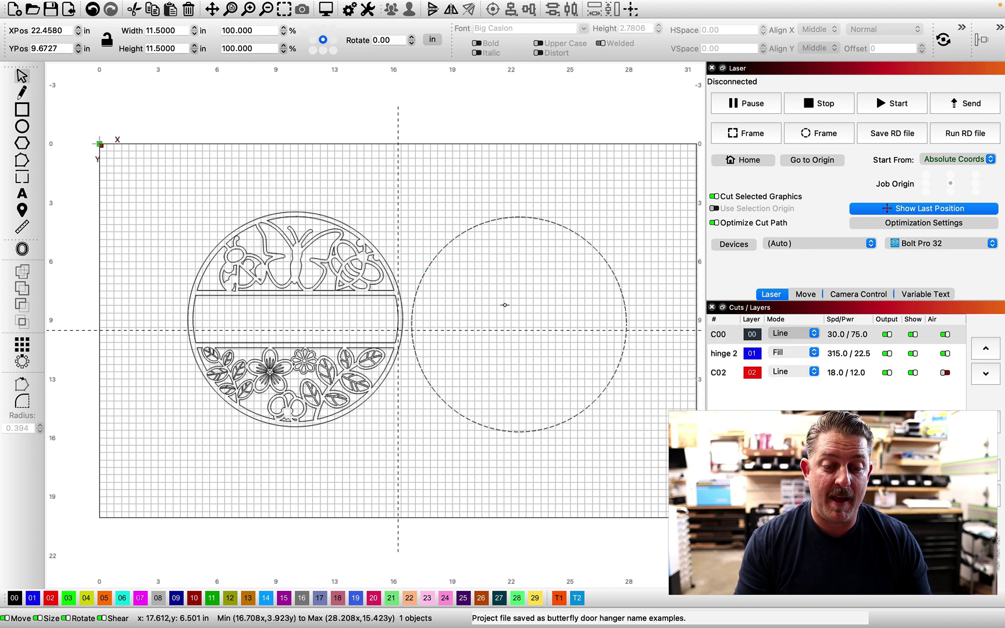
click(519, 324)
drag(521, 325, 555, 325)
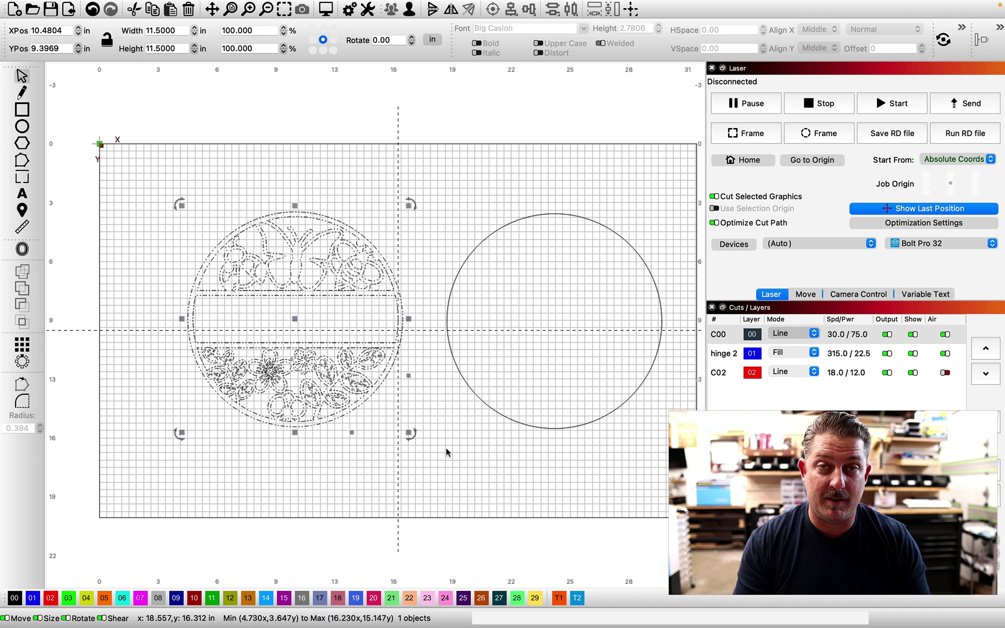
key(ctrl+a)
key(c)
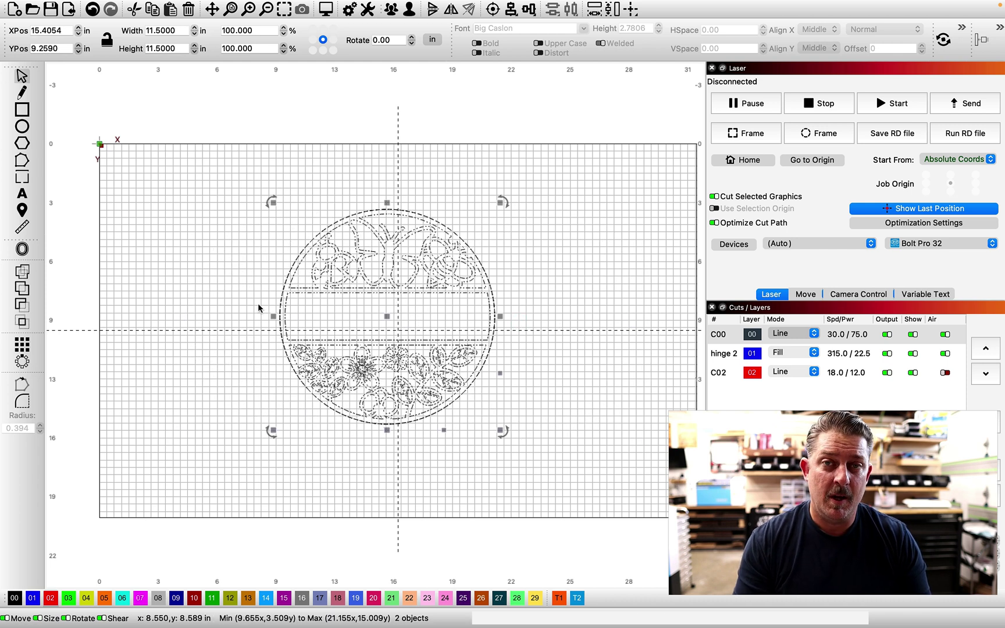
key(ctrl+z)
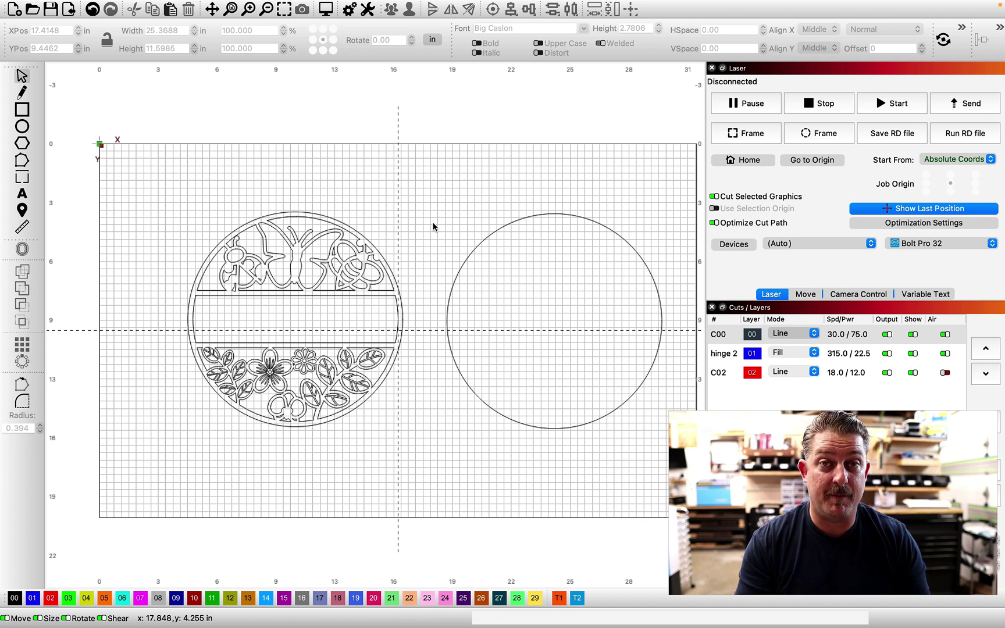
scroll(489, 259, down, 1)
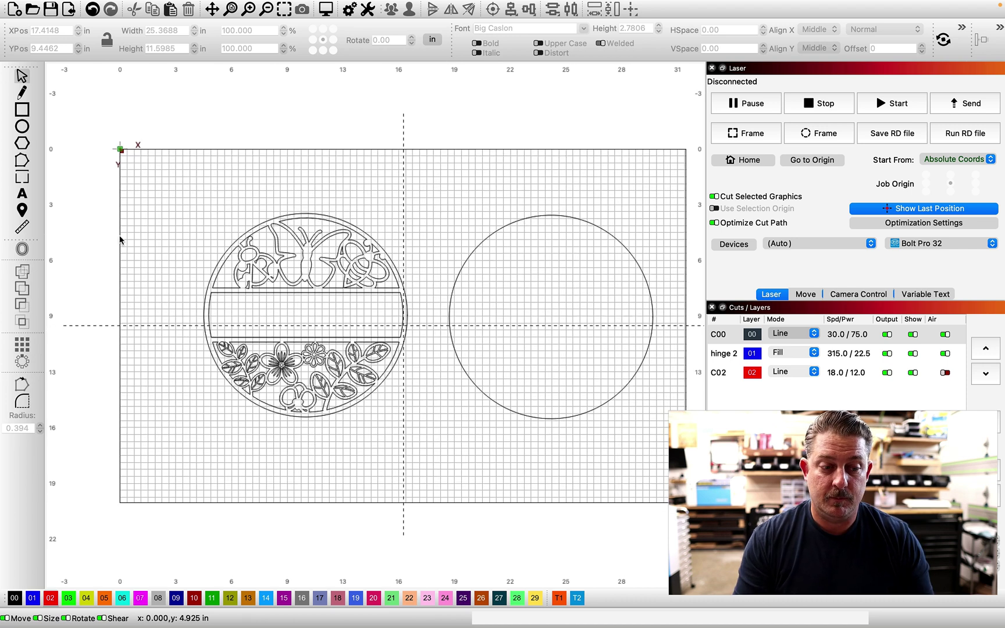
- Add 'Karol' text in Big Caslon across the sign's middle band
click(20, 194)
click(255, 321)
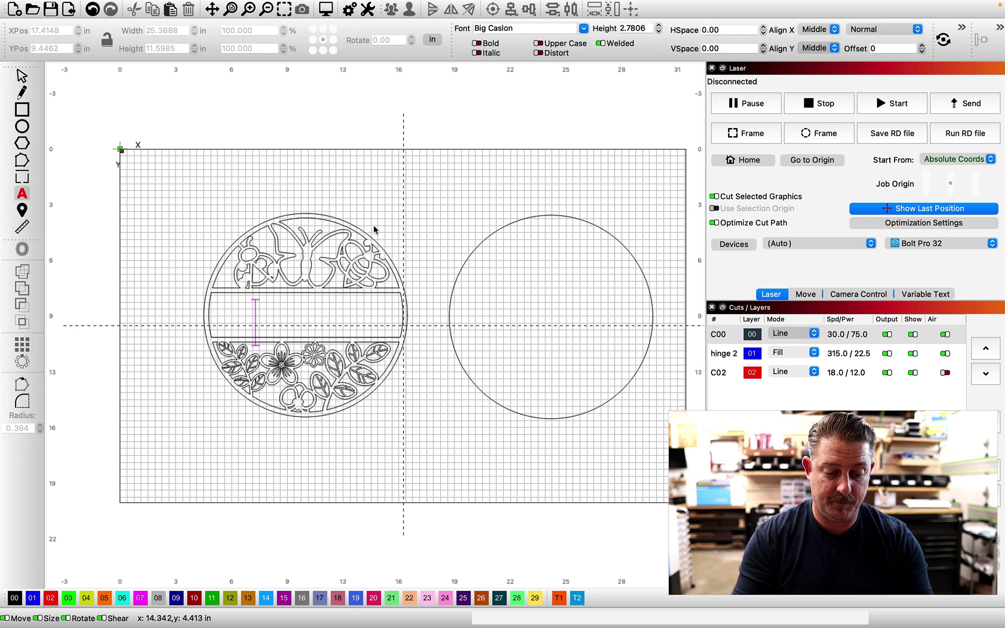
text(Karoi)
key(Escape)
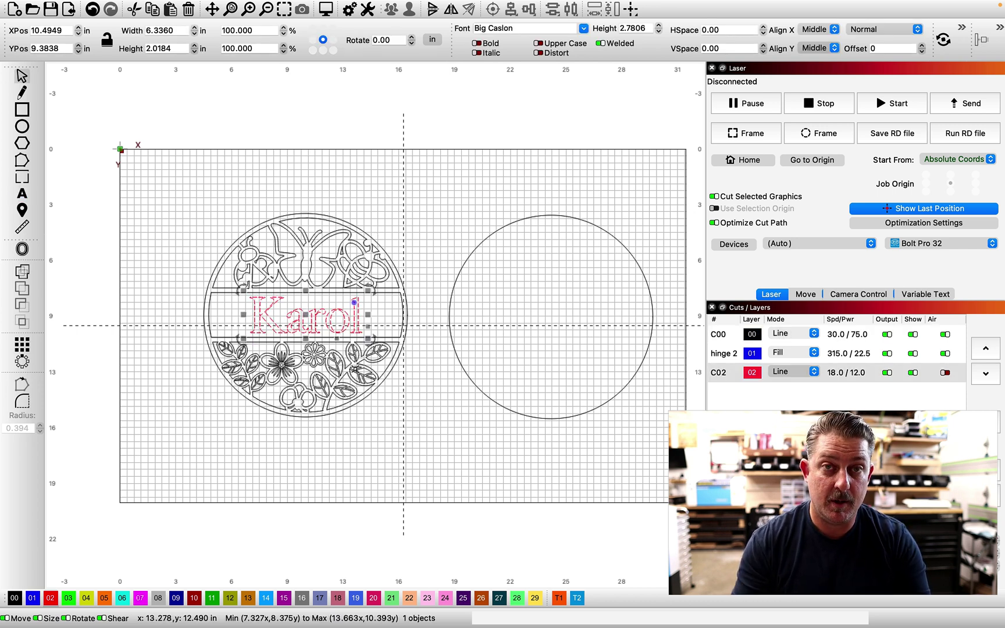
- Paste a spare copy of the Karol text and move it above the sign, top-left
scroll(367, 382, up, 3)
click(525, 329)
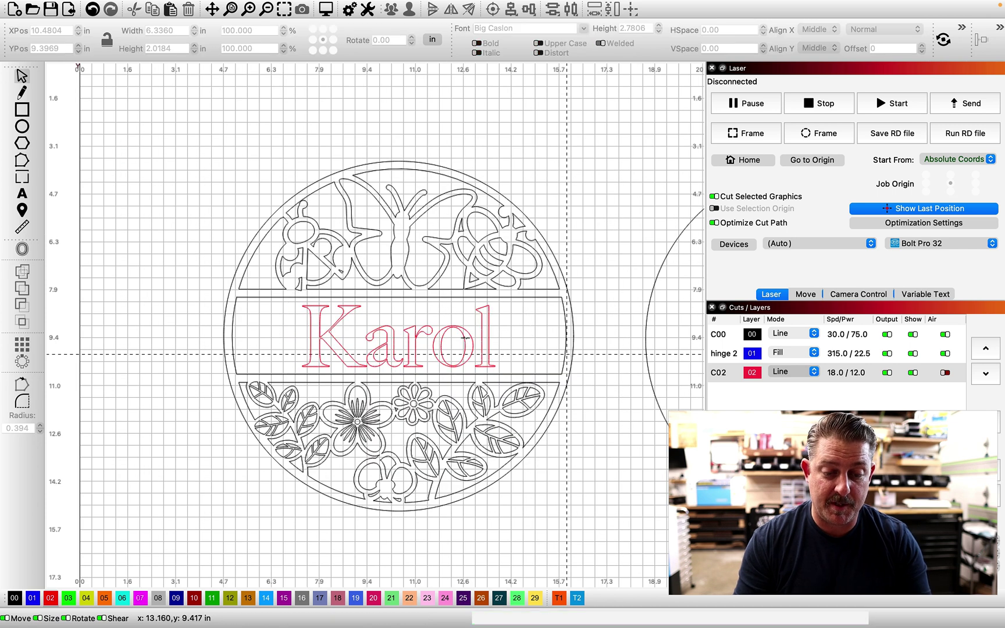
click(465, 336)
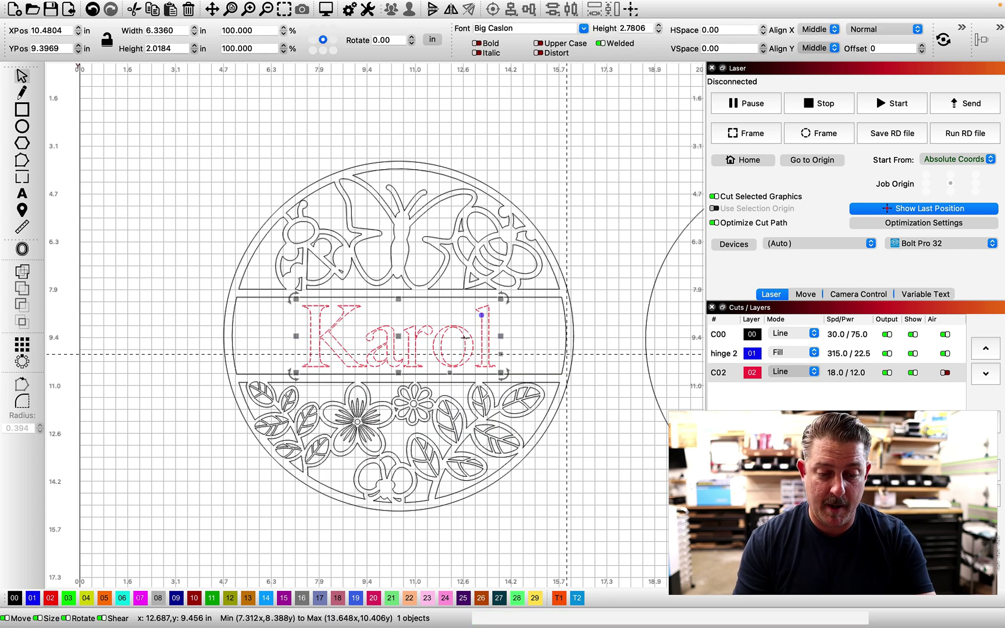
key(ctrl+v)
scroll(463, 340, down, 1)
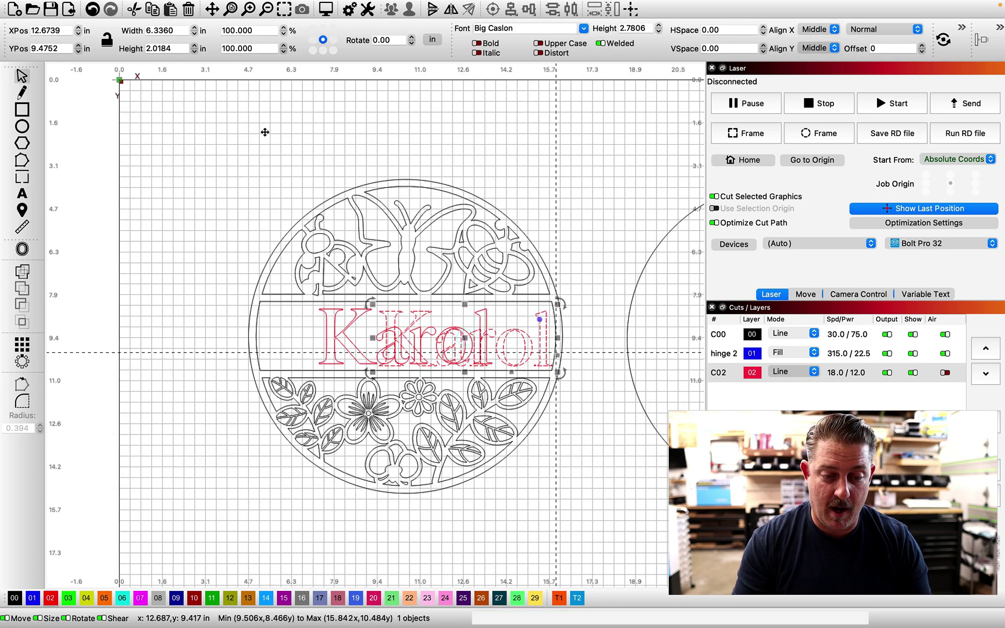
drag(460, 333, 234, 162)
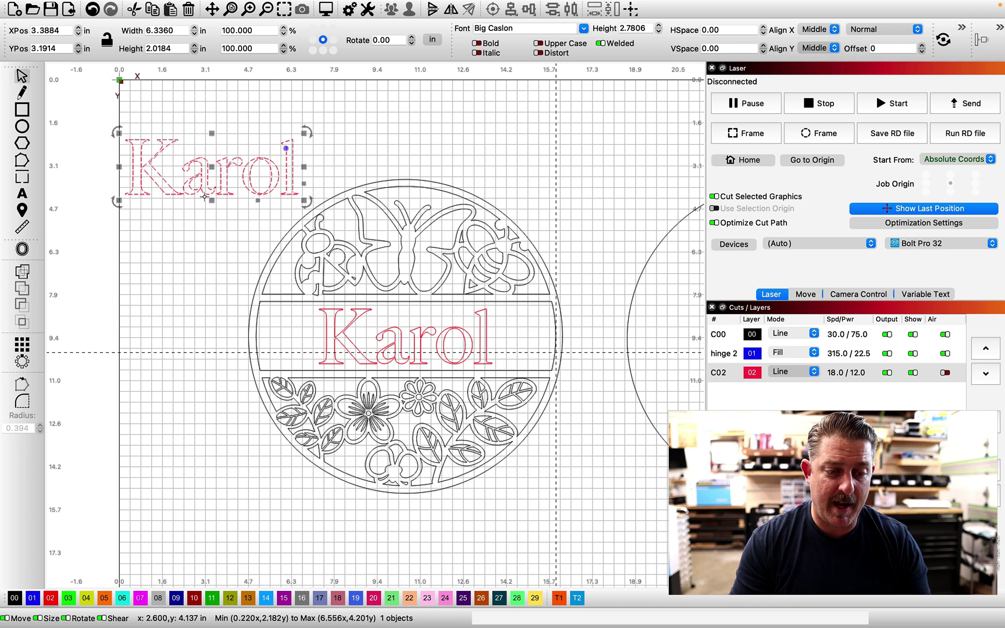
key(ctrl+z)
scroll(437, 258, up, 2)
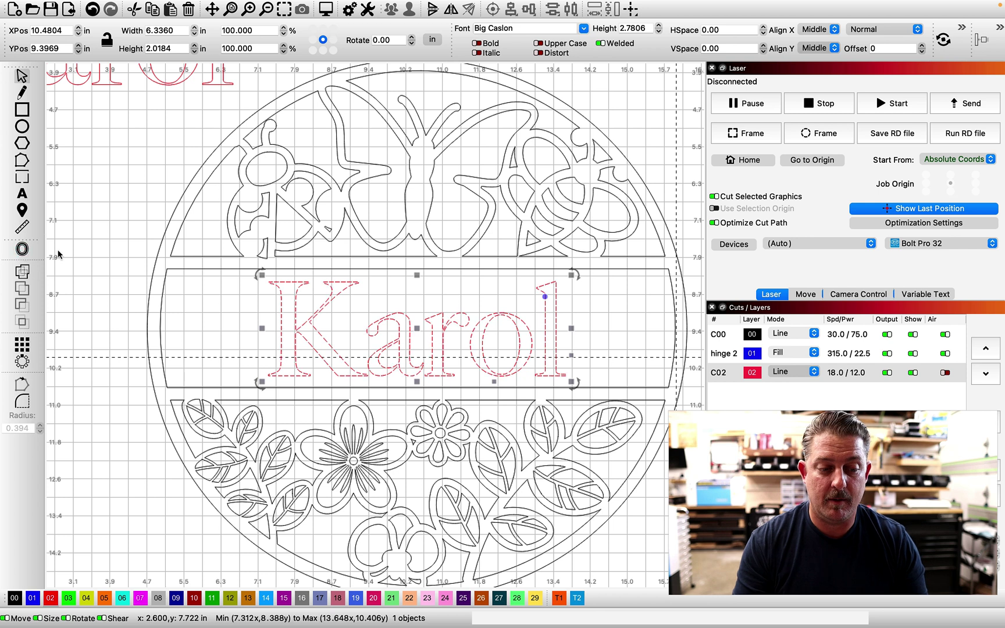
- Offset the Karol lettering inward by 0.02 in, giving each letter a double outline
click(22, 249)
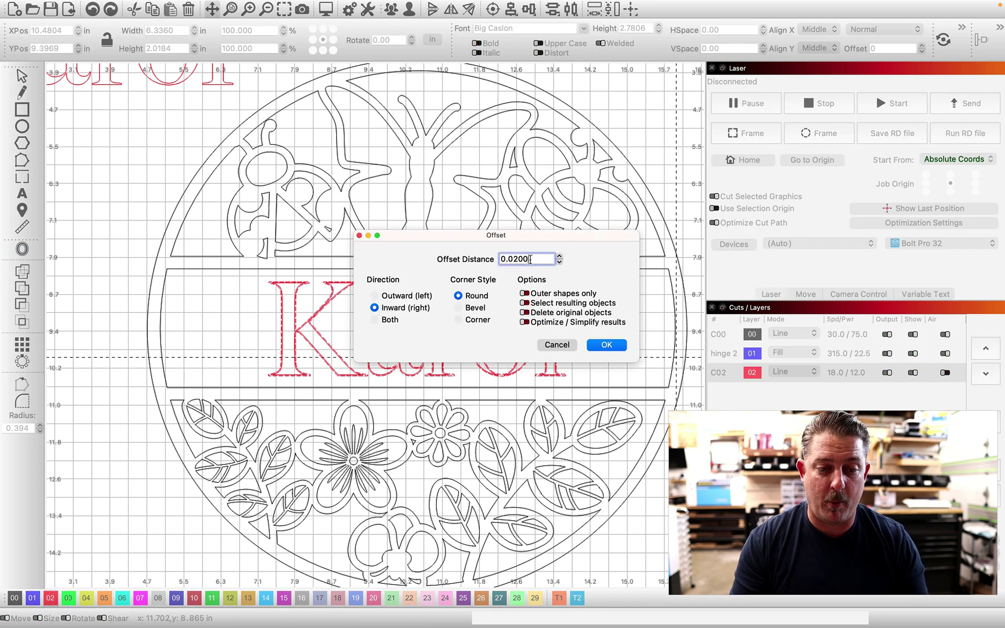
click(606, 346)
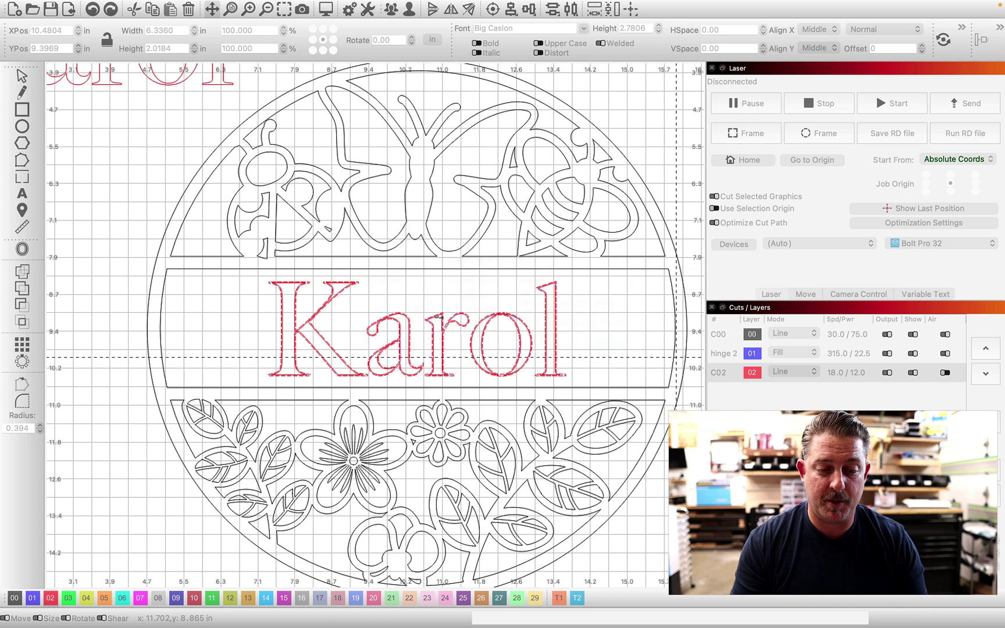
scroll(325, 311, up, 2)
click(353, 314)
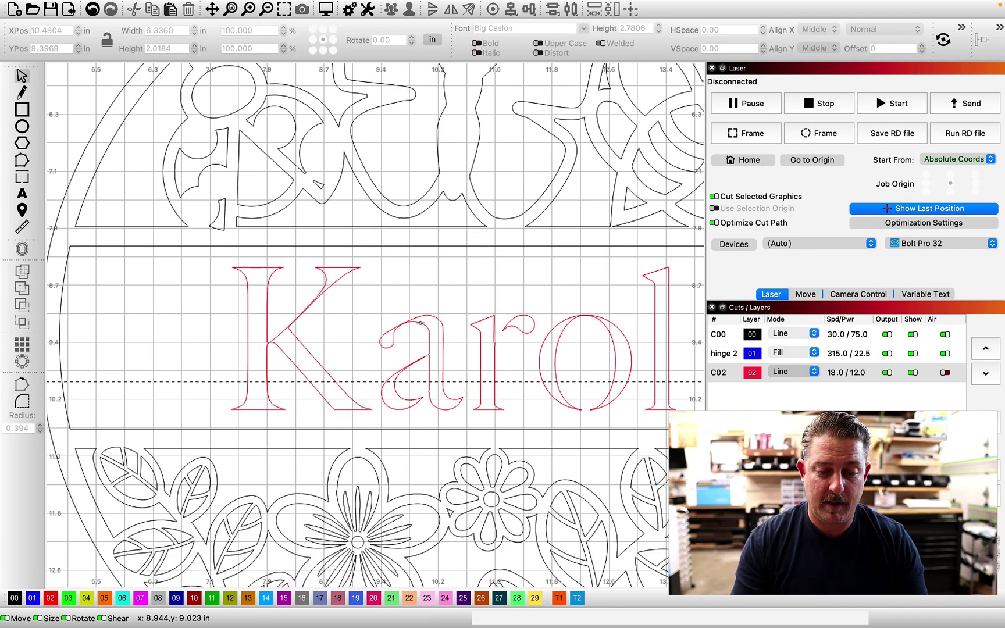
scroll(520, 371, down, 3)
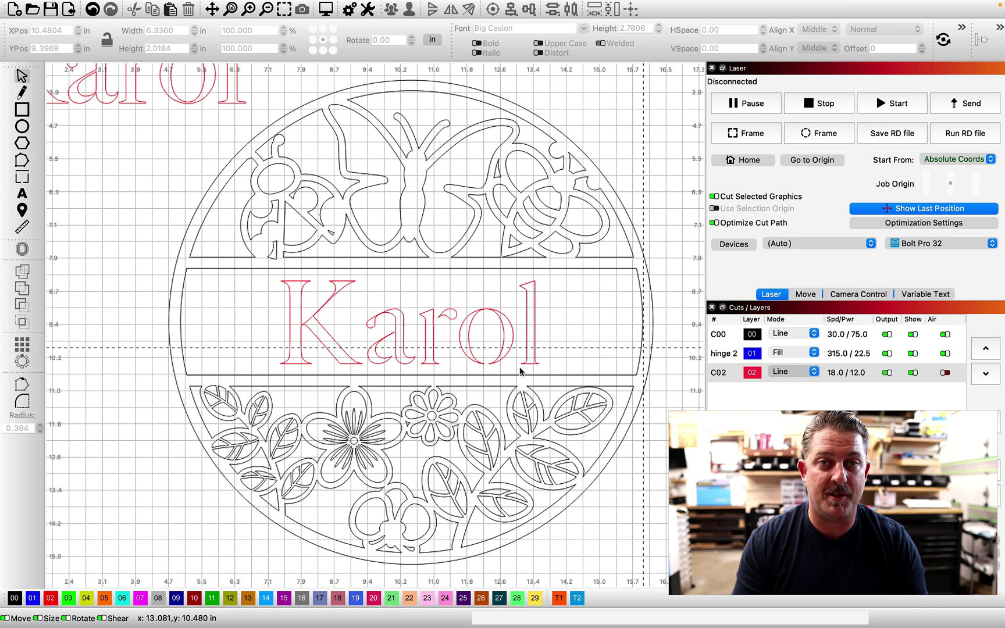
scroll(521, 371, down, 2)
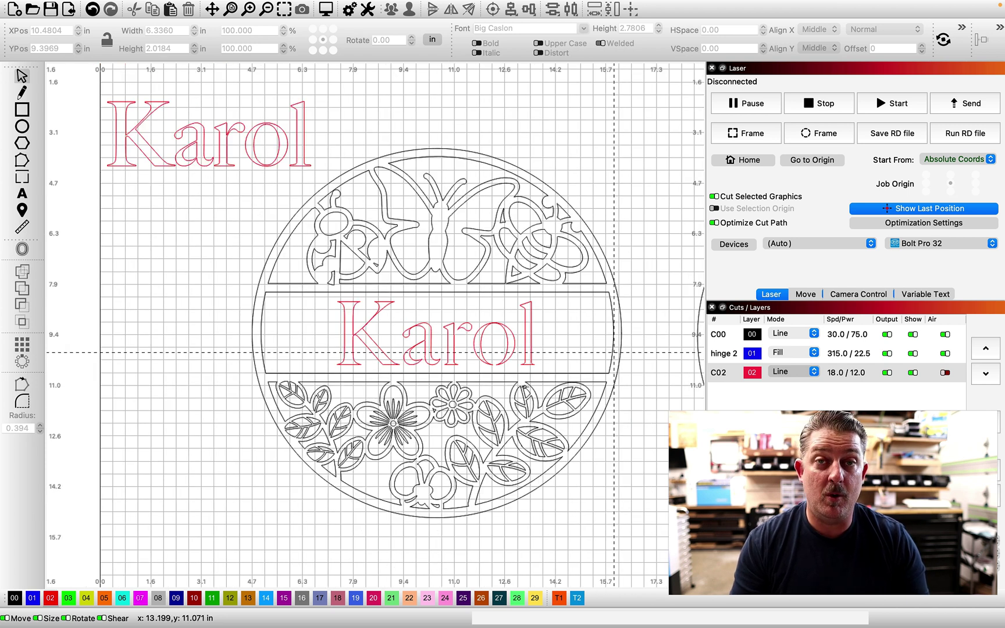
scroll(446, 298, down, 1)
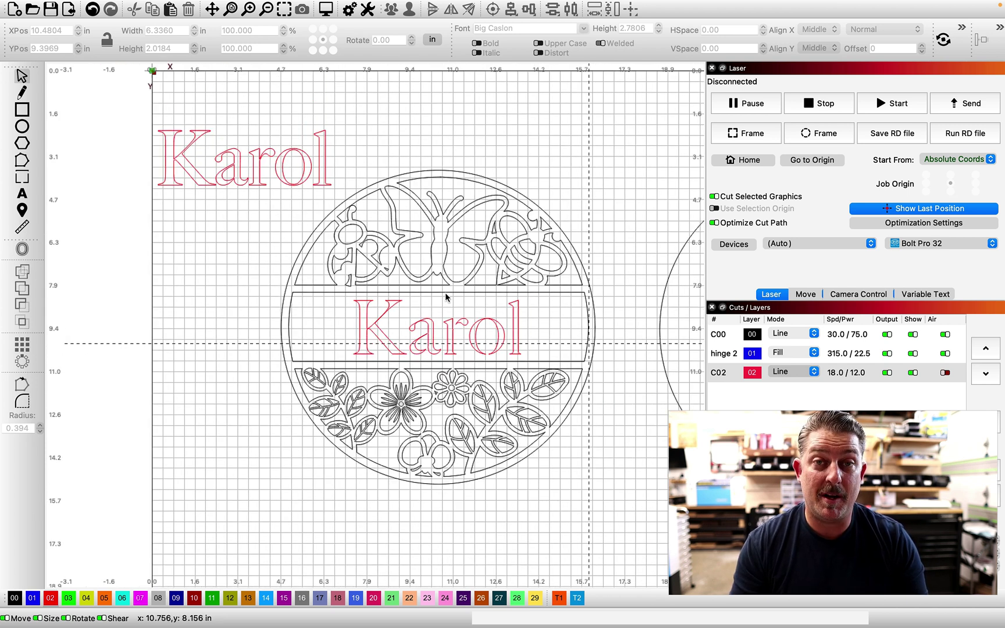
- Centre the blank circle on the butterfly sign using Align Centers
scroll(446, 297, down, 2)
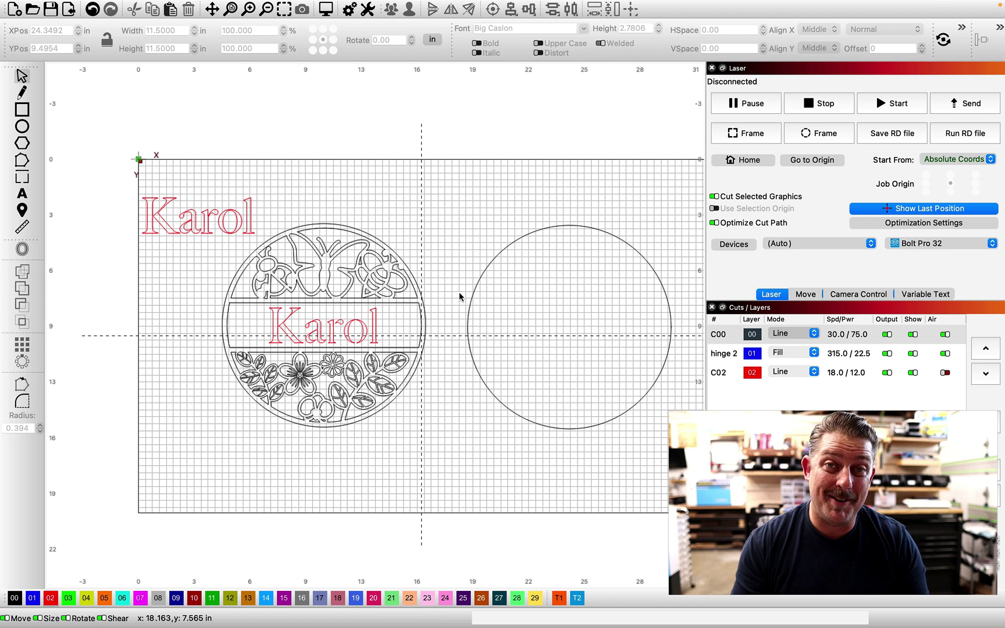
click(472, 298)
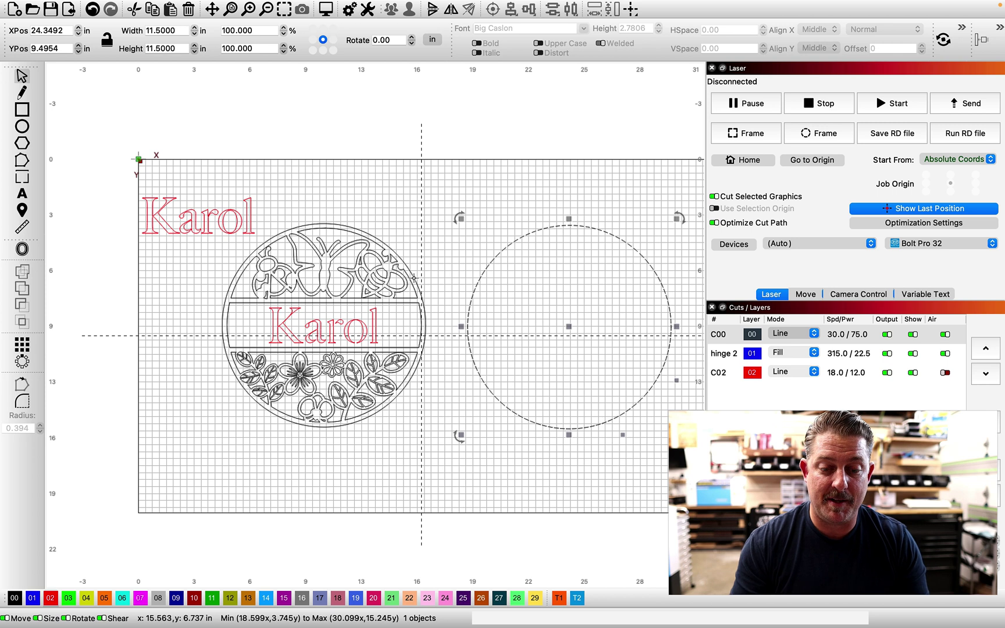
shift+click(413, 278)
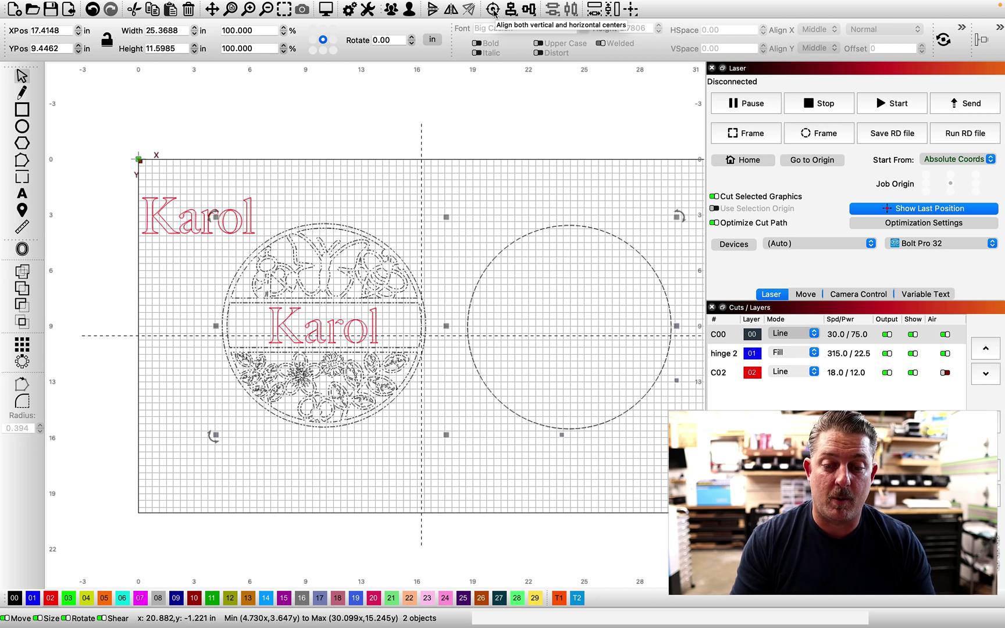
click(493, 10)
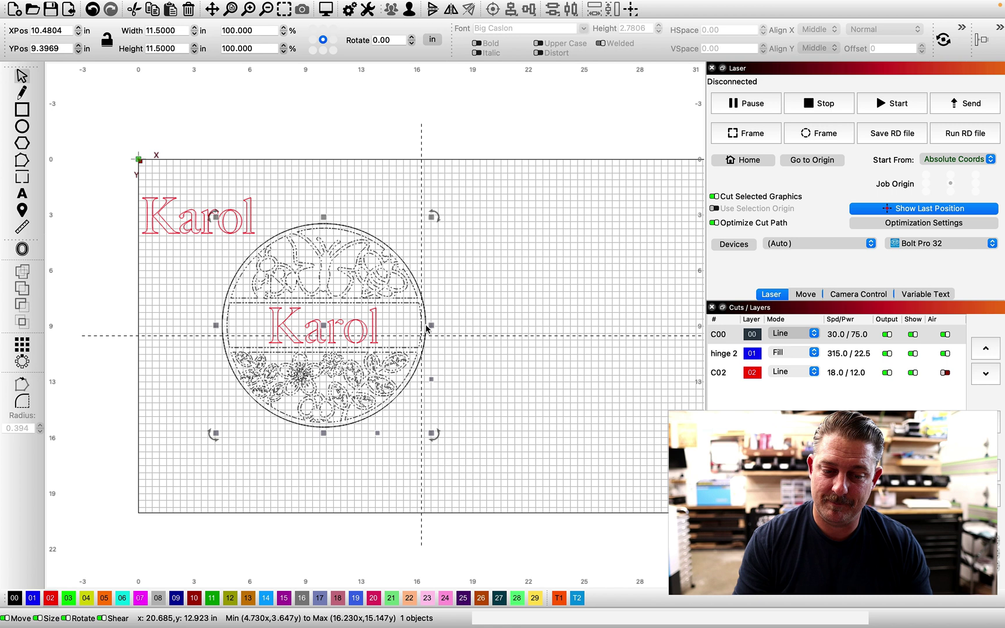
key(Escape)
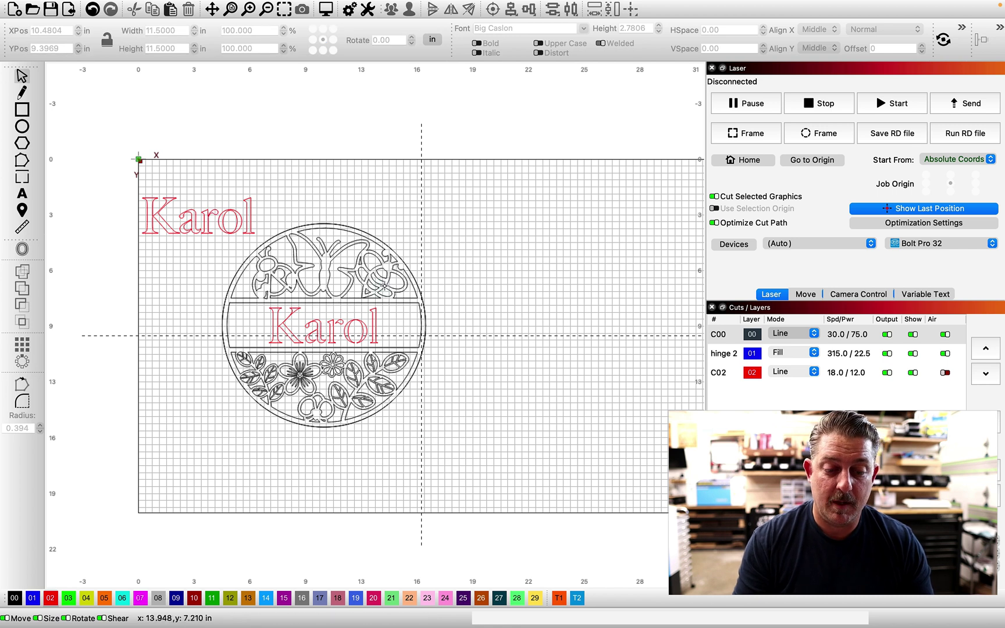
- Move the butterfly sign to the page's right edge and select the Karol text with the plain circle
click(342, 324)
drag(342, 324, 503, 309)
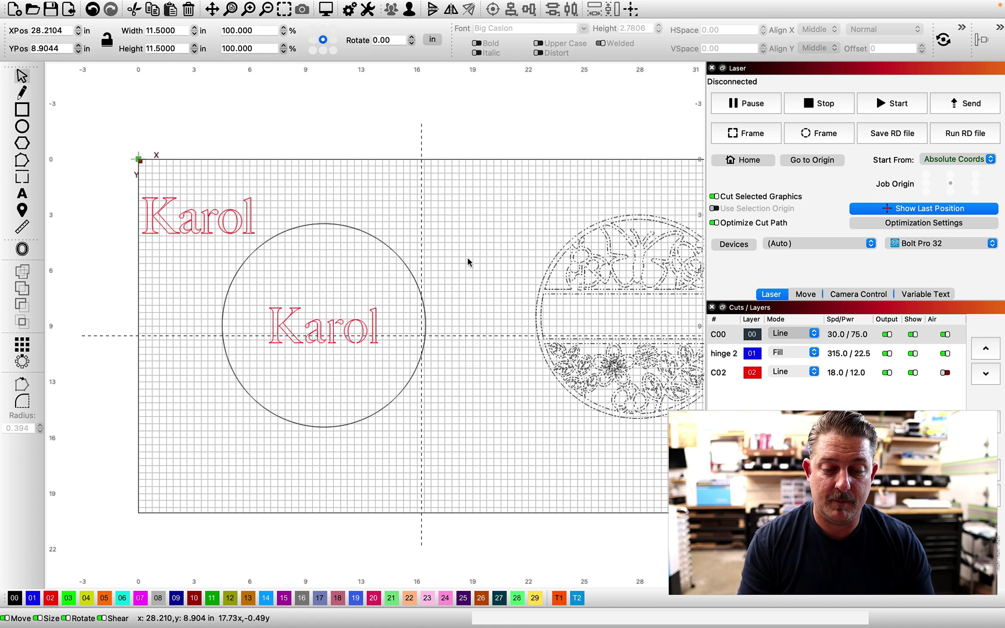
click(466, 258)
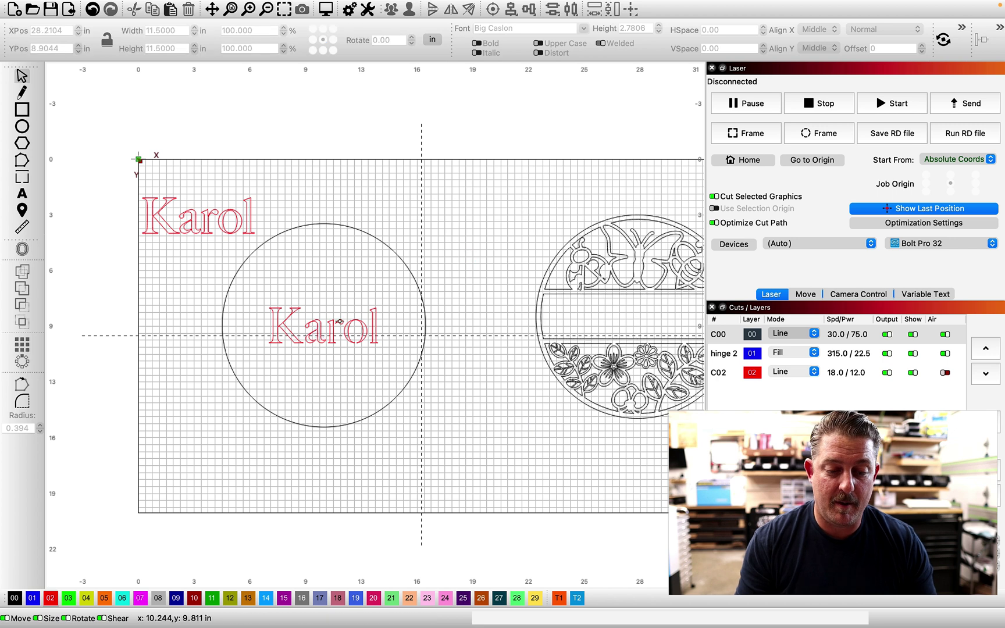
click(339, 320)
shift+click(386, 249)
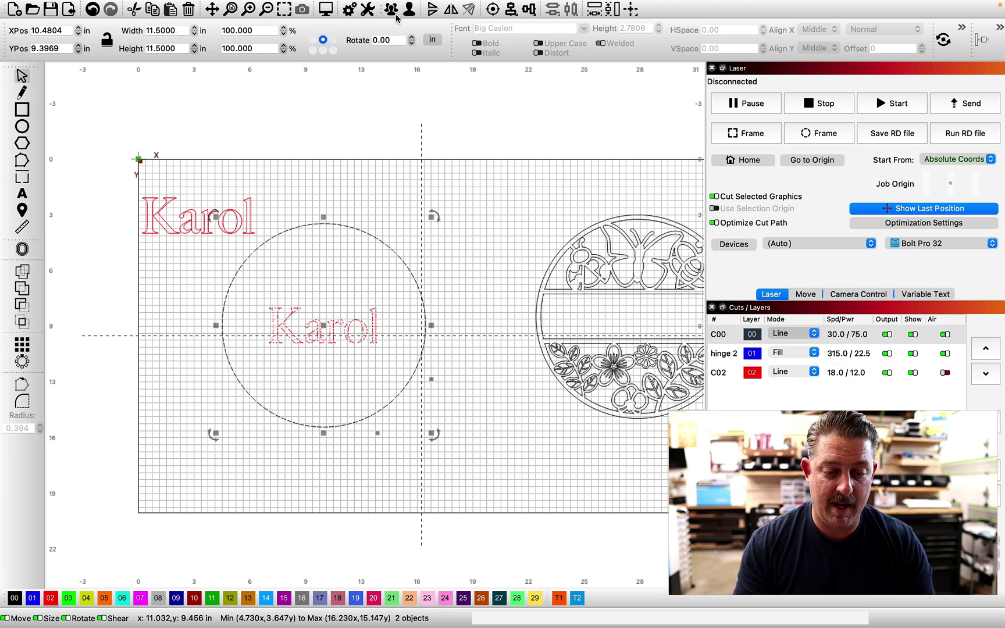
click(391, 11)
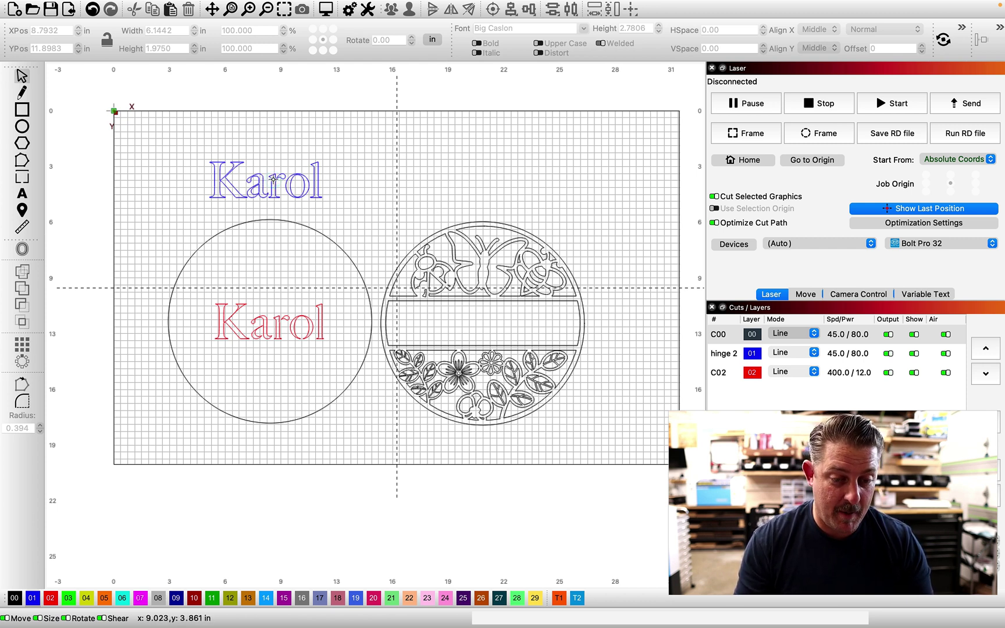
- Move the butterfly and flower design over the left circle so the red Karol fills its centre band
click(337, 303)
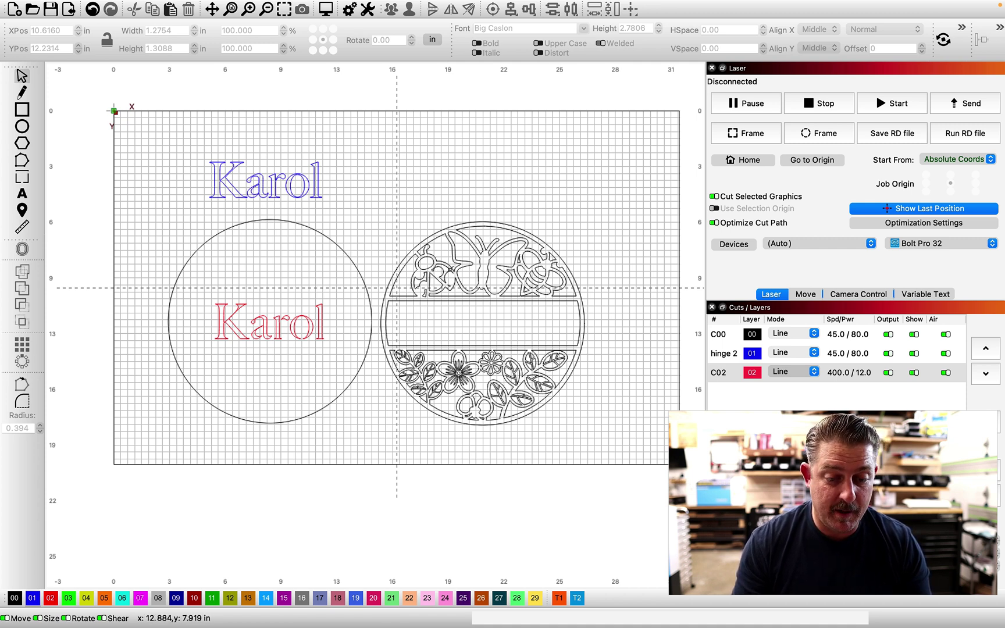
click(449, 270)
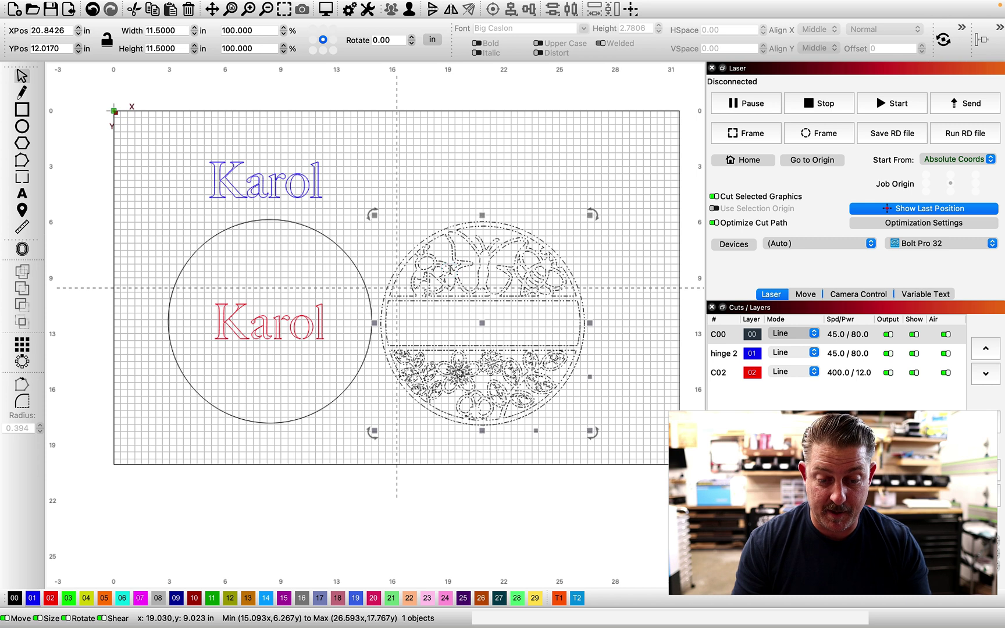
drag(450, 269, 237, 269)
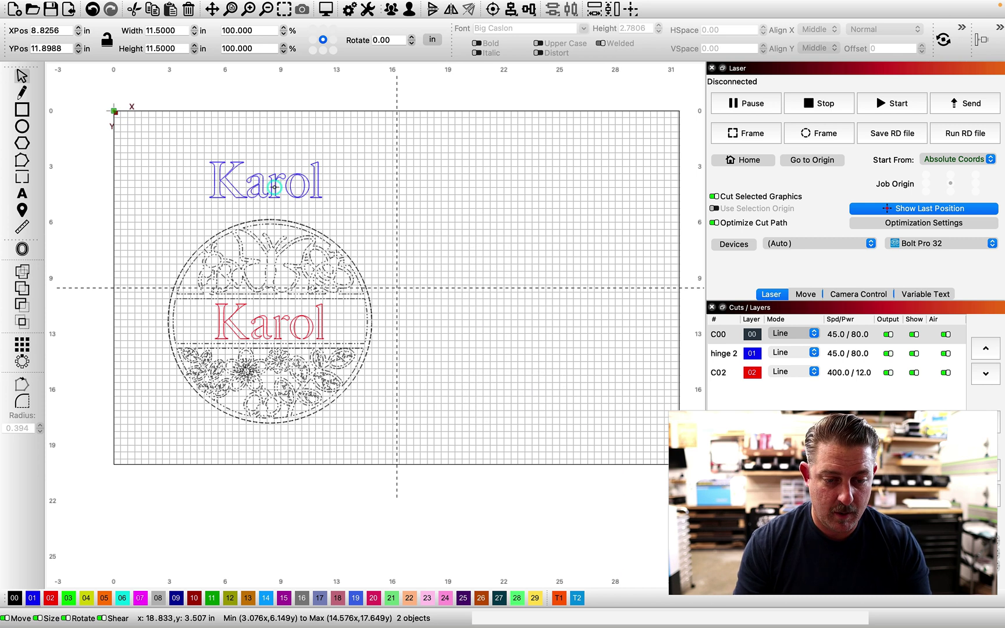
key(Escape)
click(283, 323)
scroll(467, 322, up, 3)
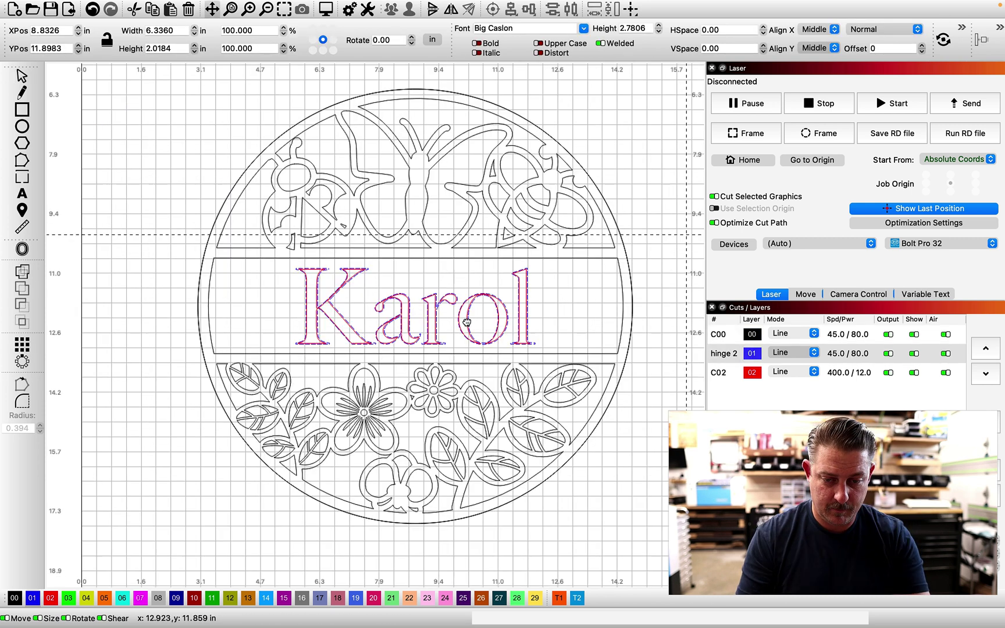
scroll(467, 322, down, 1)
click(467, 321)
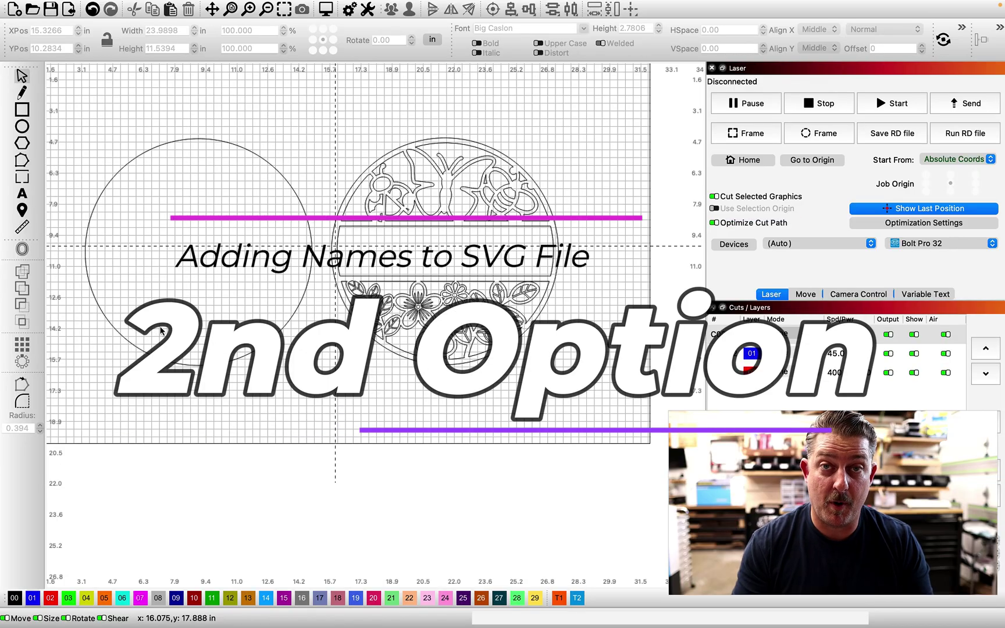
- Set Karol in Best Holiday script, move it into the centre band, and resize it to about 6.16 × 3.32 in
key(ctrl+v)
click(583, 28)
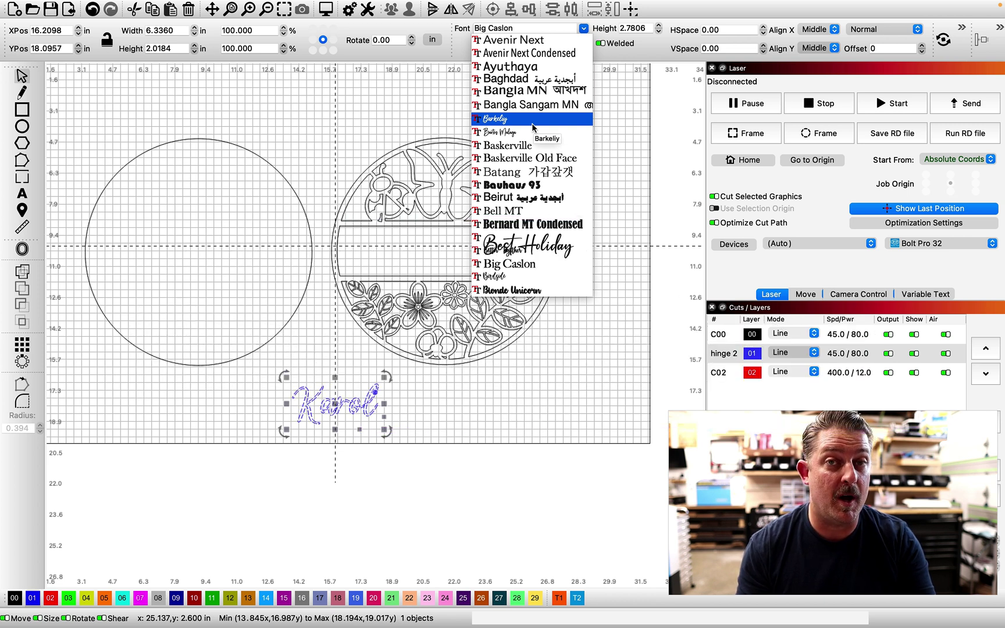
click(526, 245)
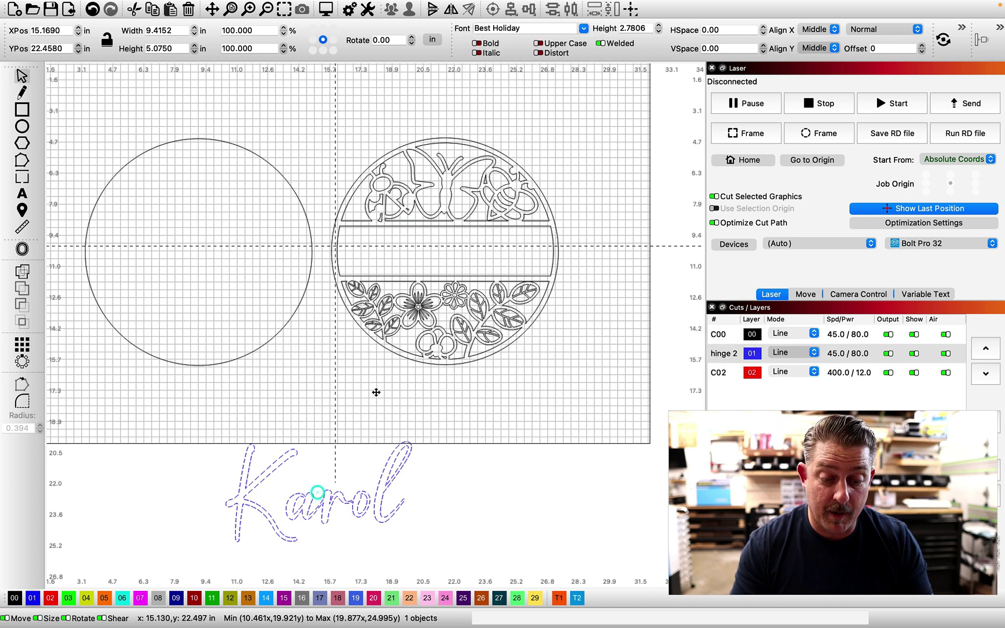
drag(316, 493, 455, 243)
scroll(455, 242, up, 4)
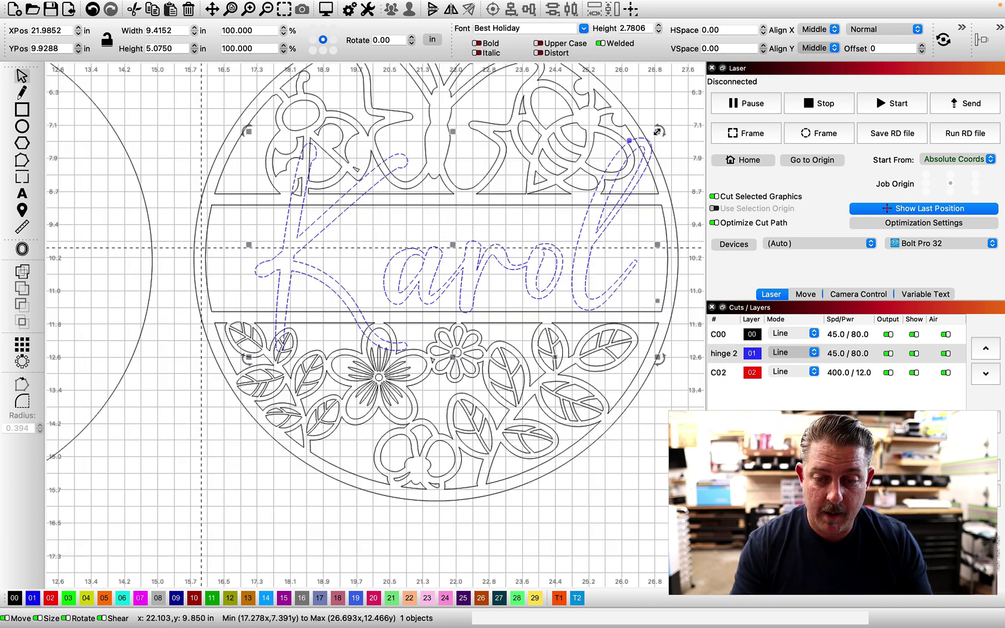
drag(658, 131, 516, 230)
click(433, 267)
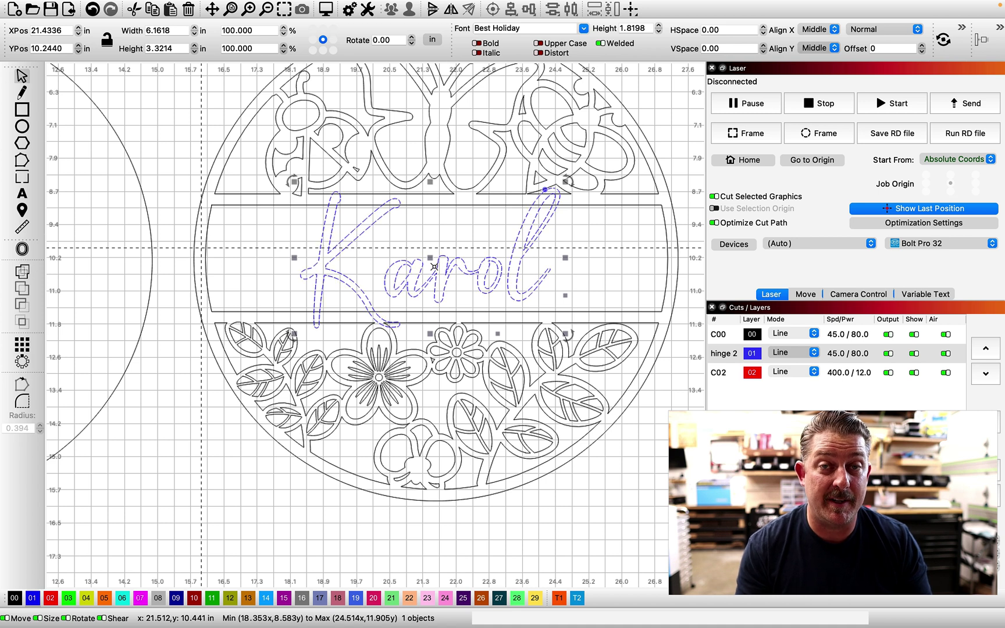
click(460, 270)
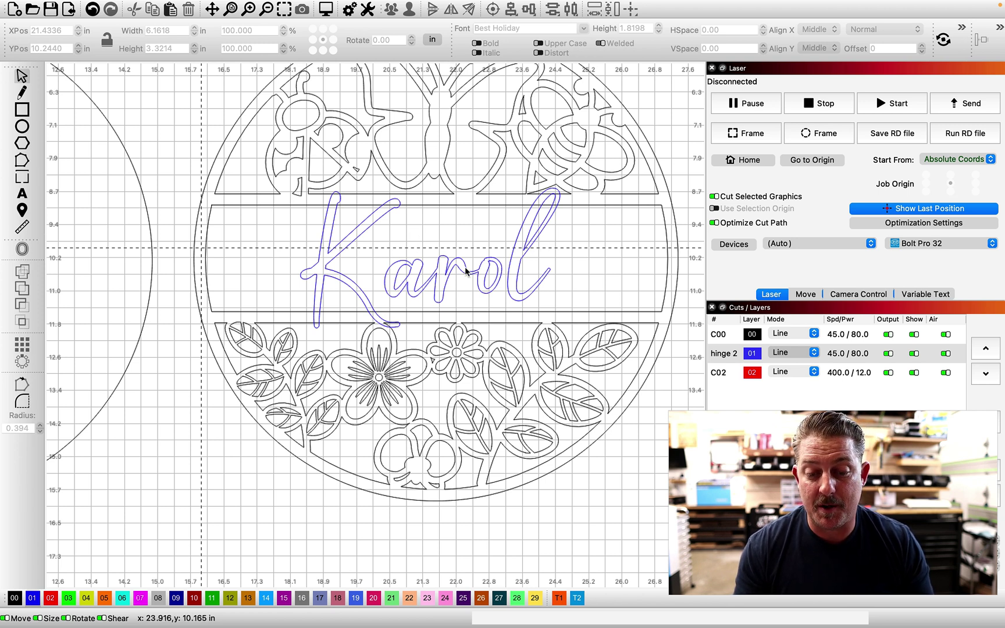
- Convert the script Karol text into editable paths
click(446, 271)
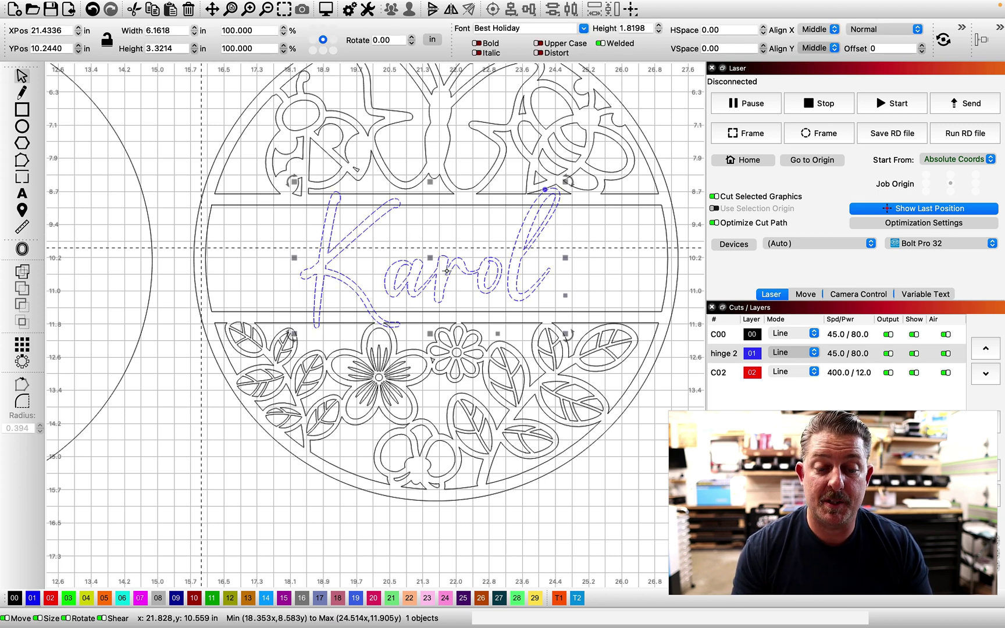
right_click(447, 271)
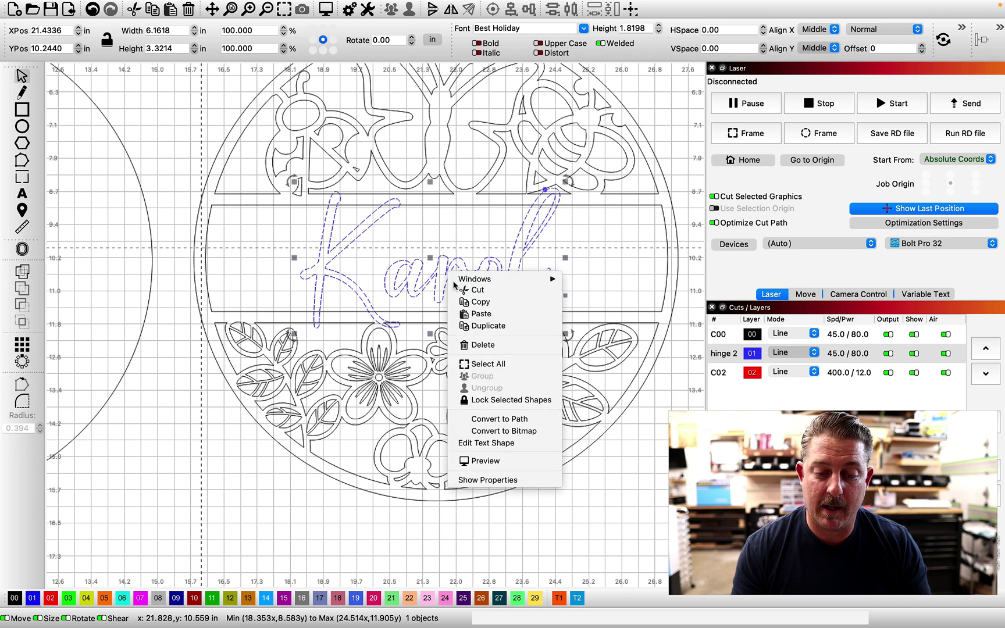
click(504, 420)
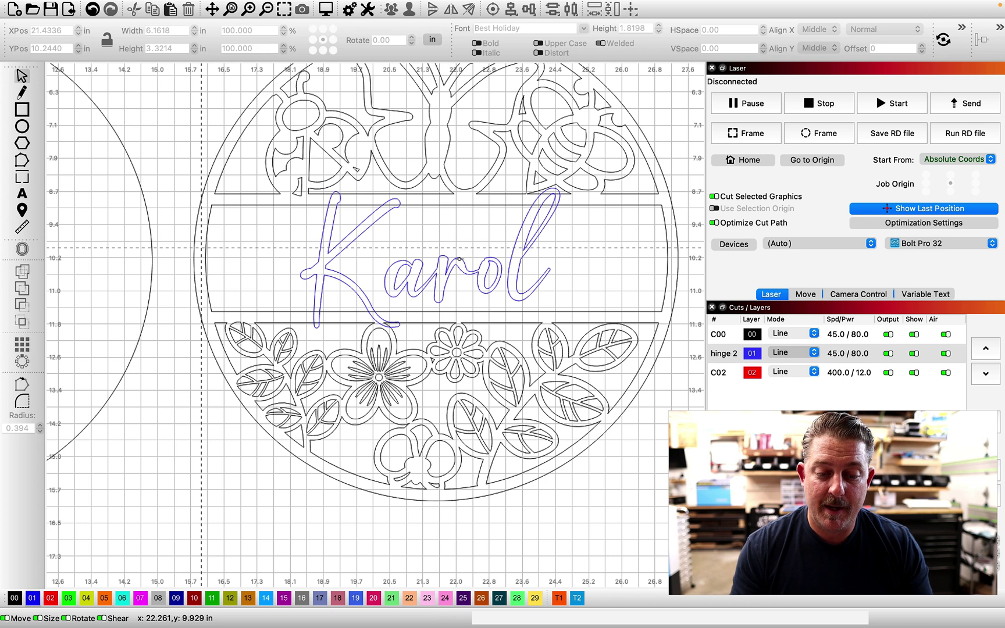
- Shorten the K of Karol by lowering its top and raising its bottom
click(461, 260)
click(407, 276)
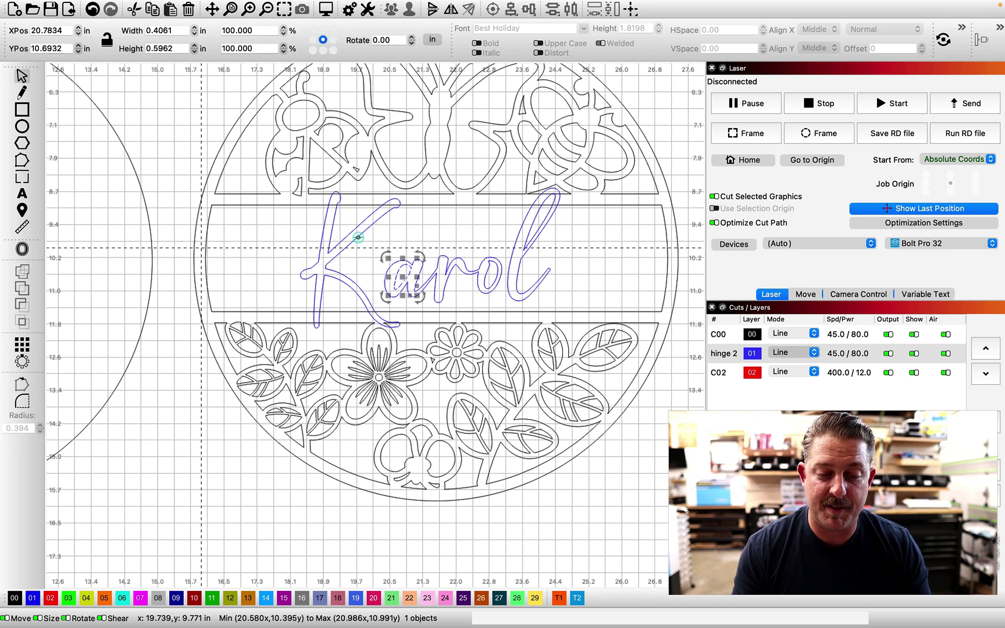
click(356, 228)
click(523, 250)
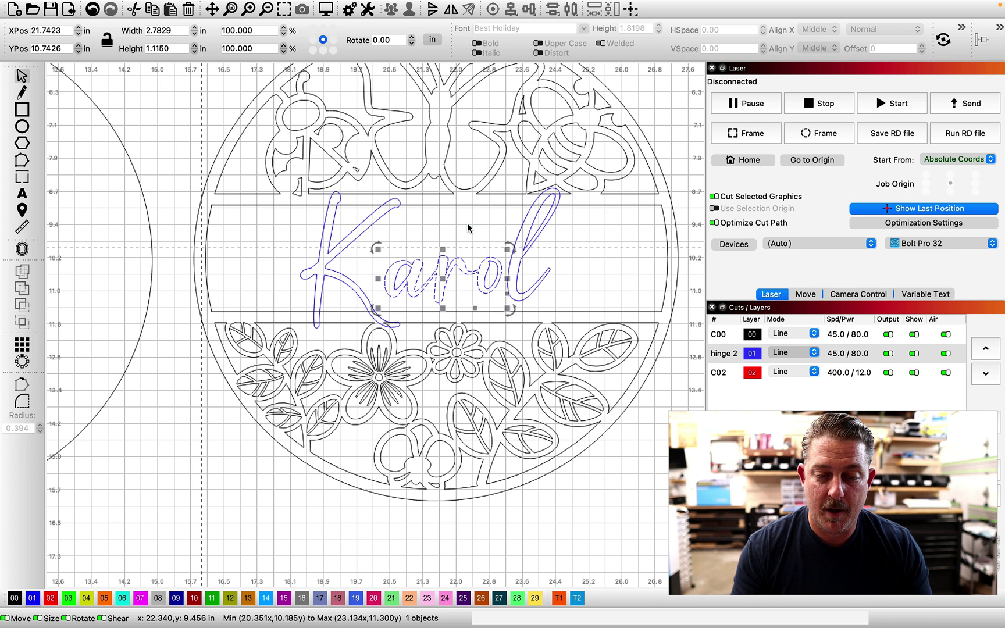
click(468, 228)
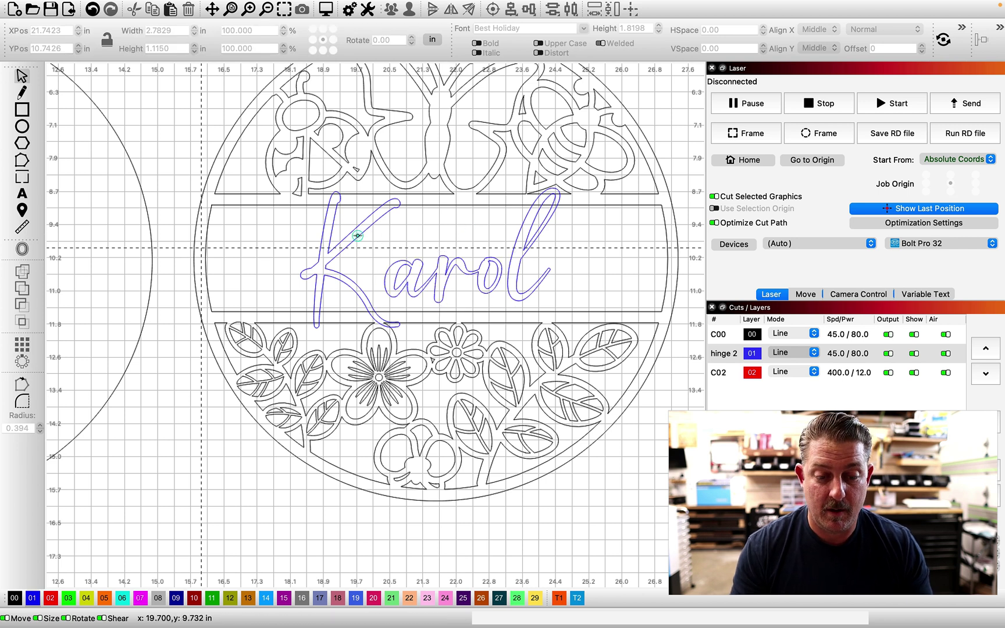
click(357, 234)
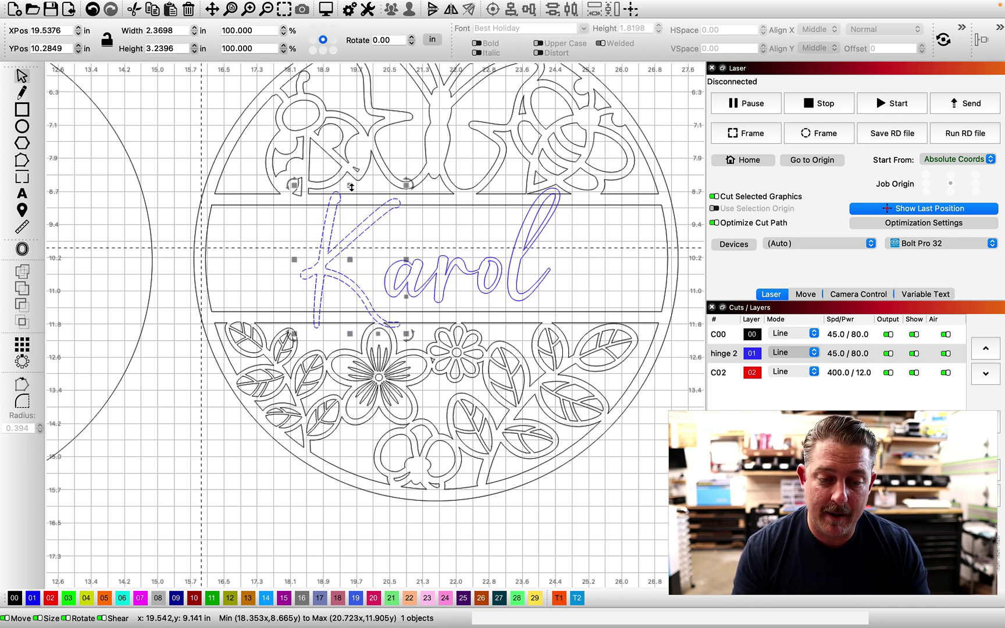
drag(351, 187, 352, 192)
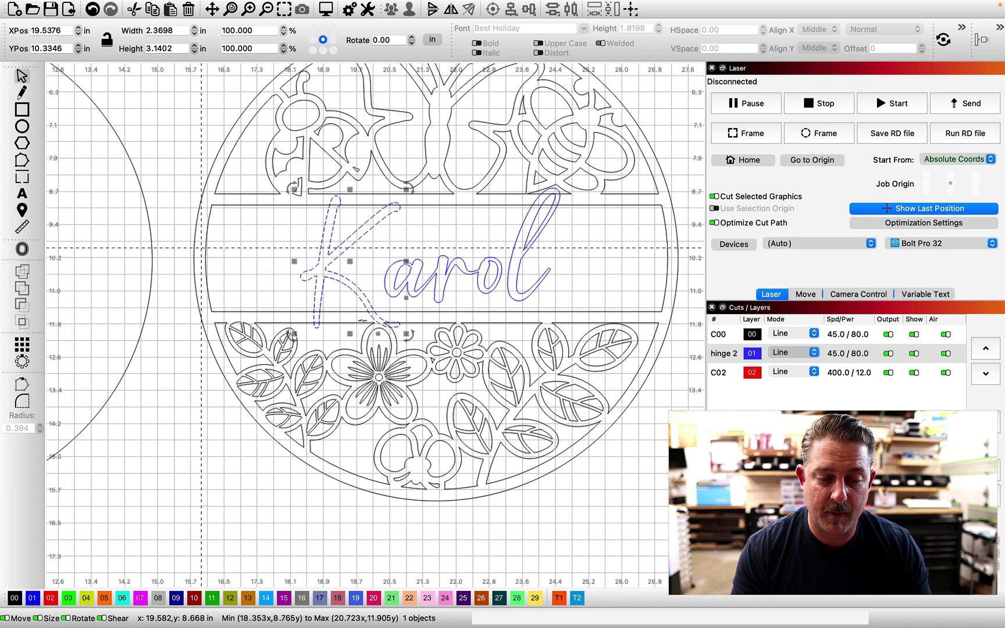
drag(351, 333, 352, 324)
- Shift the 'aro' letters and the 'l' left so they join, tightening the name to 5.51 × 2.94 in
click(410, 270)
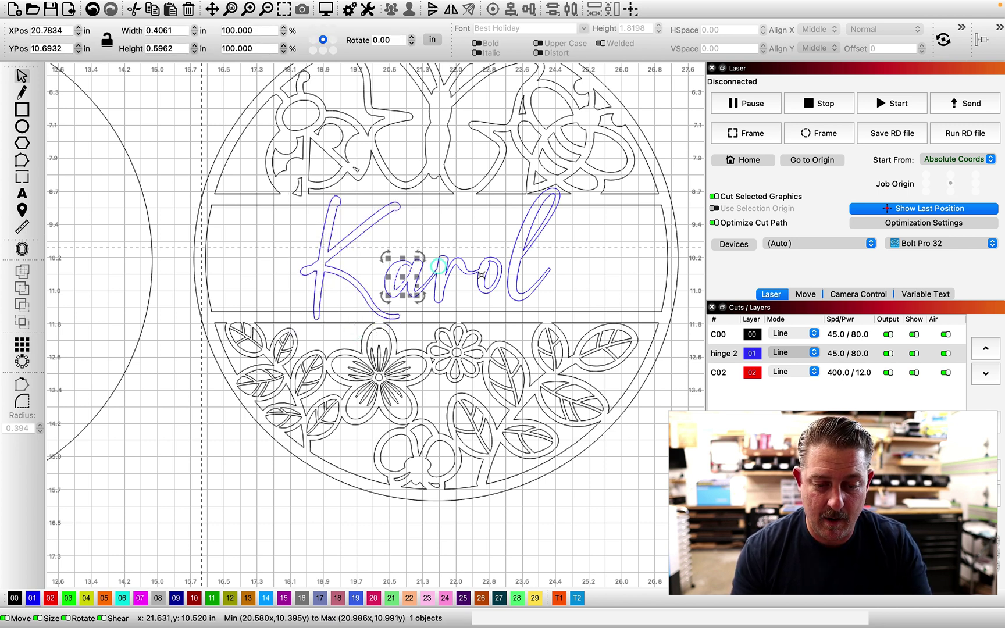
shift+click(488, 267)
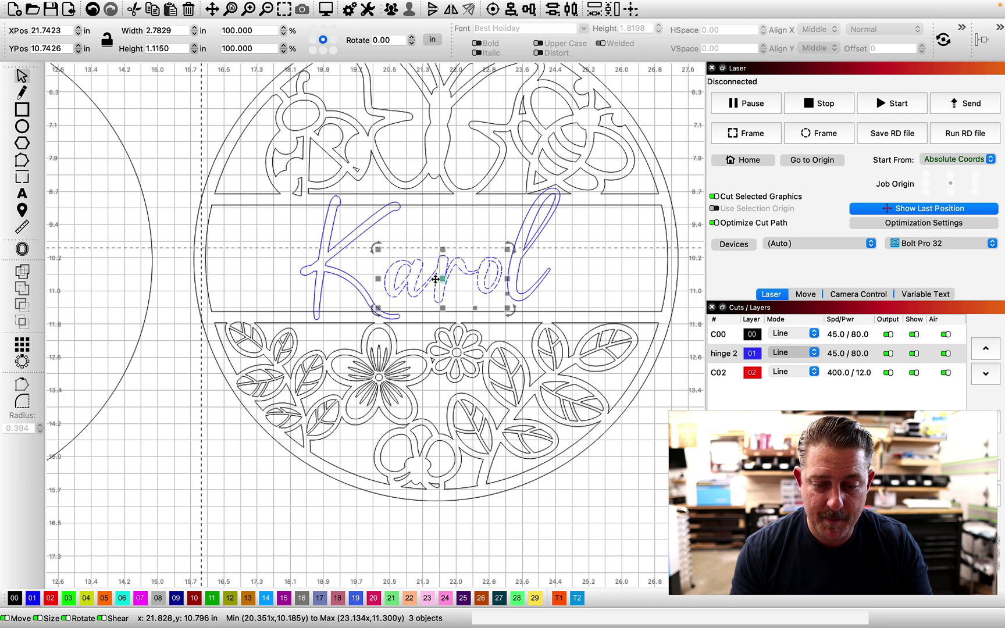
drag(442, 282, 424, 285)
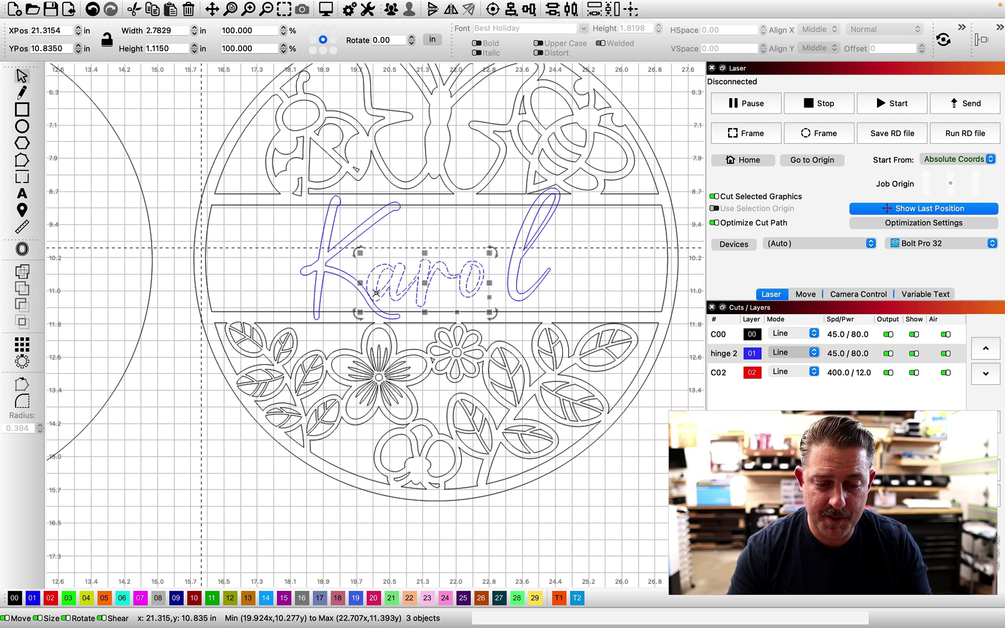
scroll(374, 293, down, 4)
scroll(375, 293, up, 8)
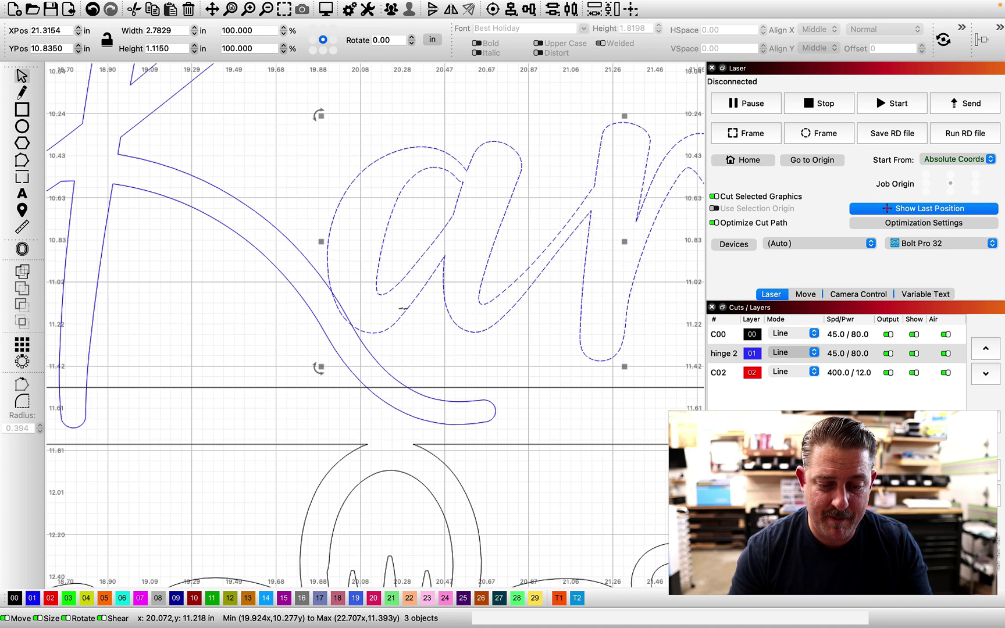
scroll(403, 308, down, 3)
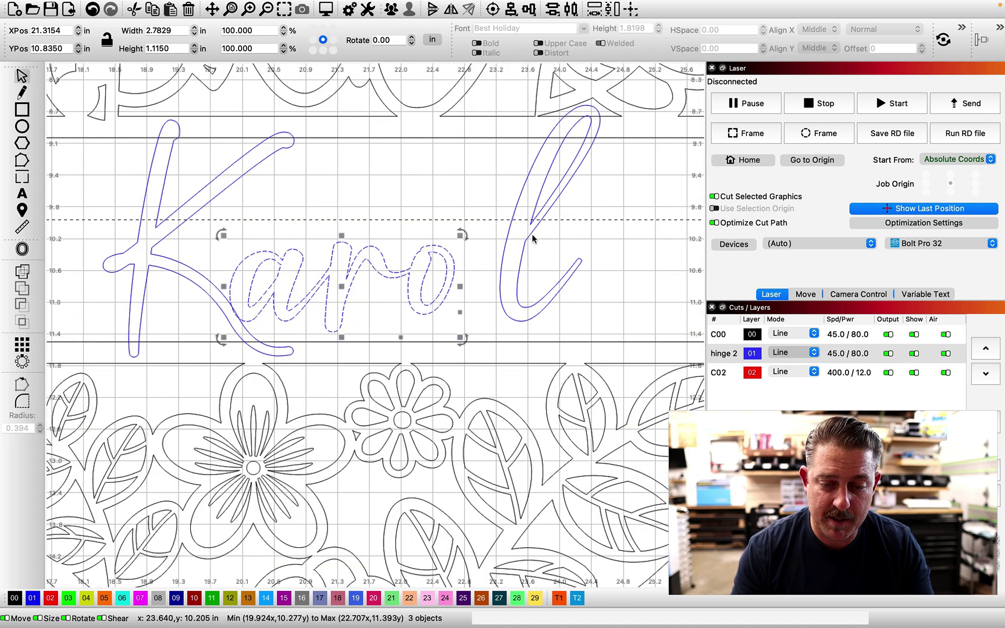
click(531, 236)
drag(531, 220, 497, 235)
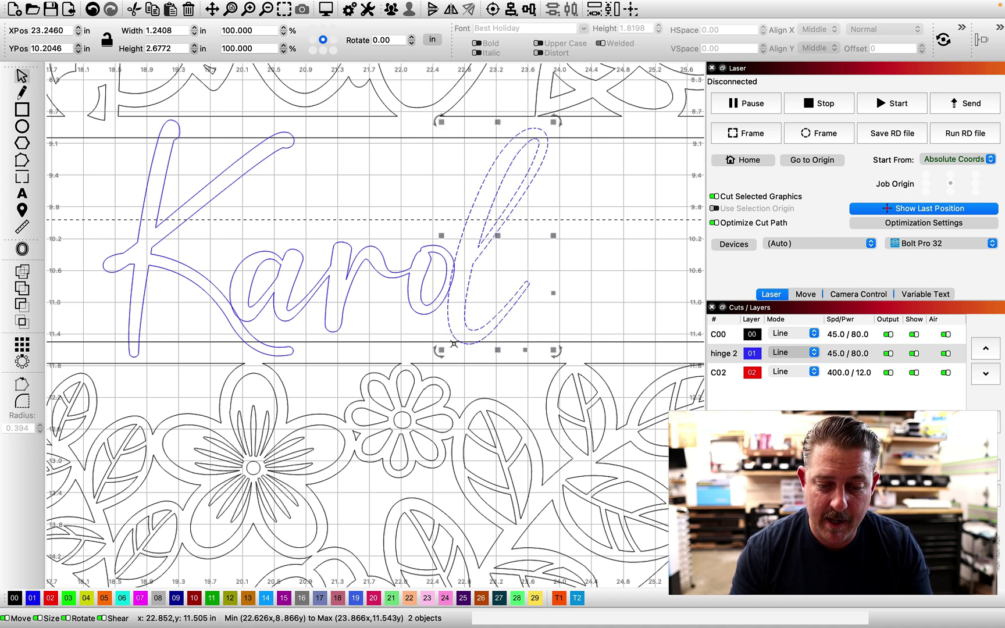
scroll(432, 206, down, 3)
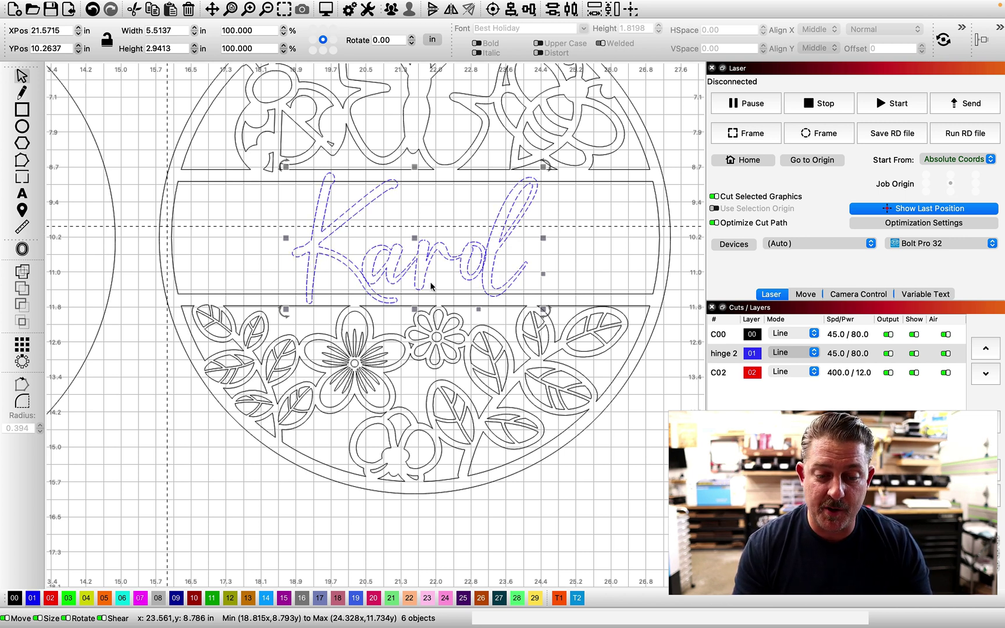
- Weld the Karol letters into one shape and put it on the black 00 layer
scroll(430, 283, up, 1)
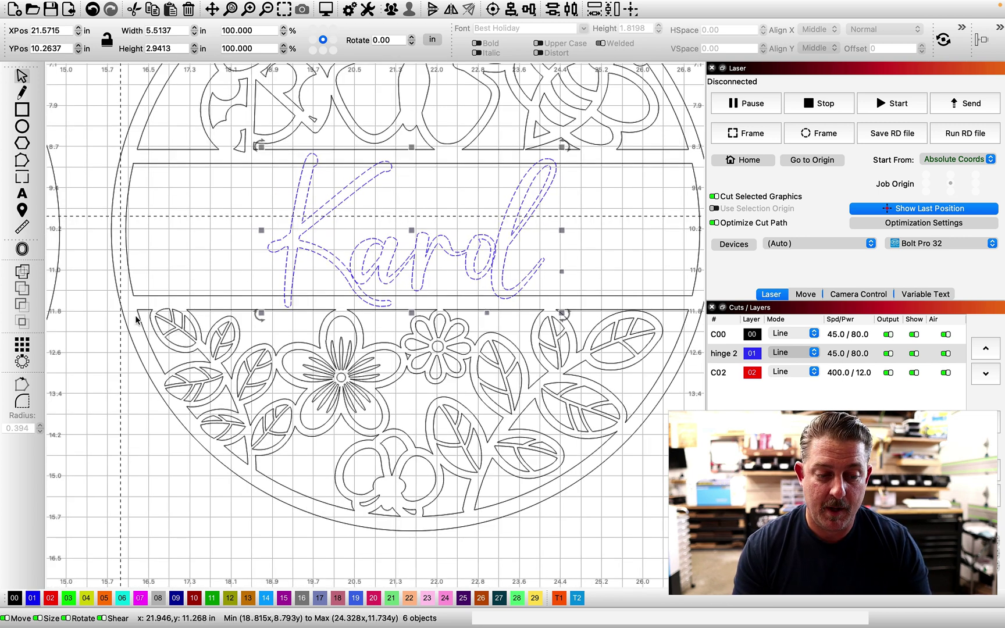
click(23, 277)
click(366, 262)
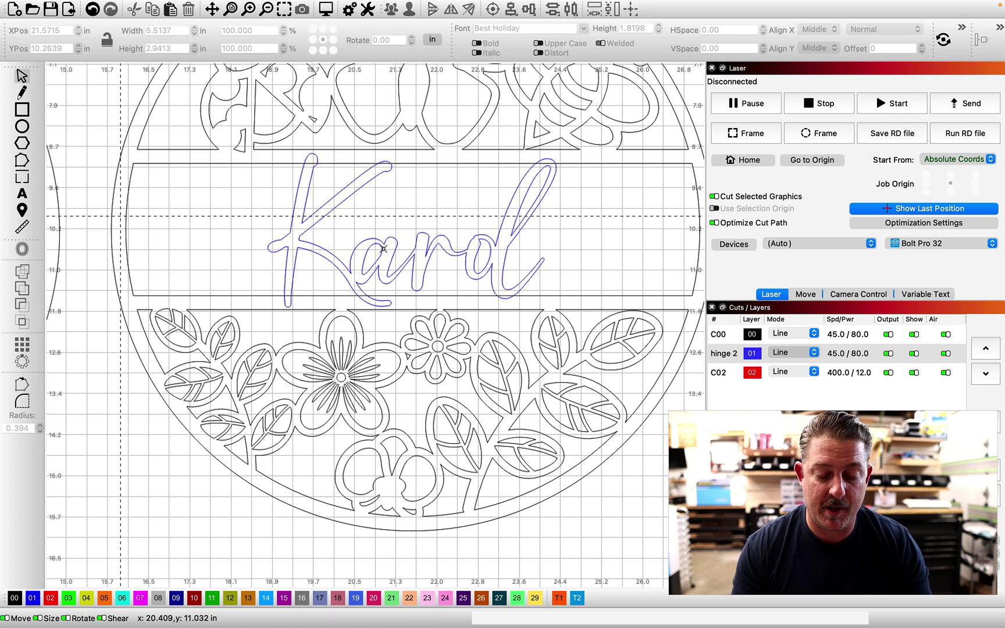
click(507, 275)
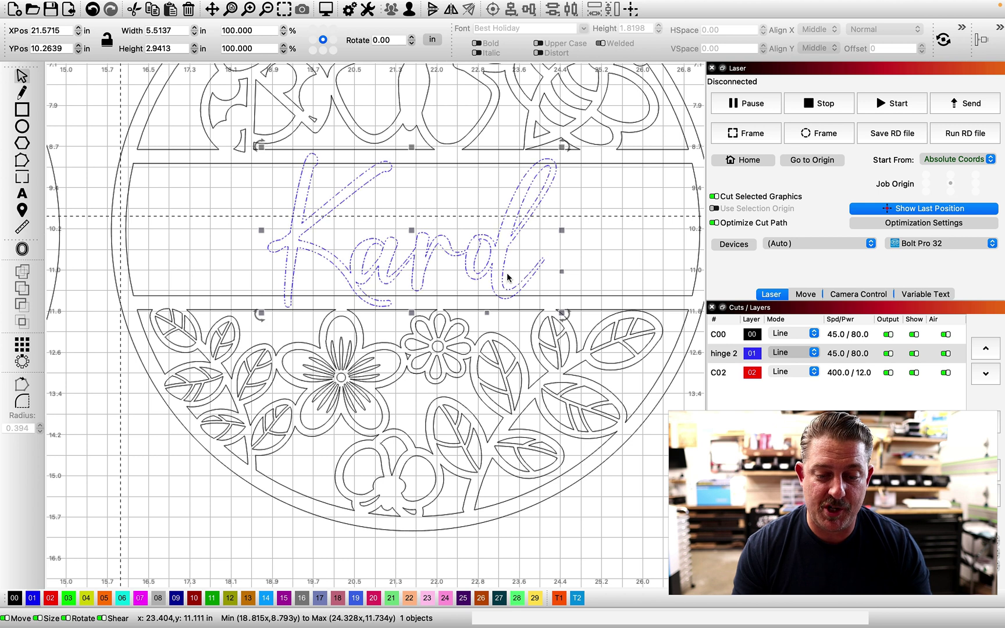
scroll(507, 275, up, 2)
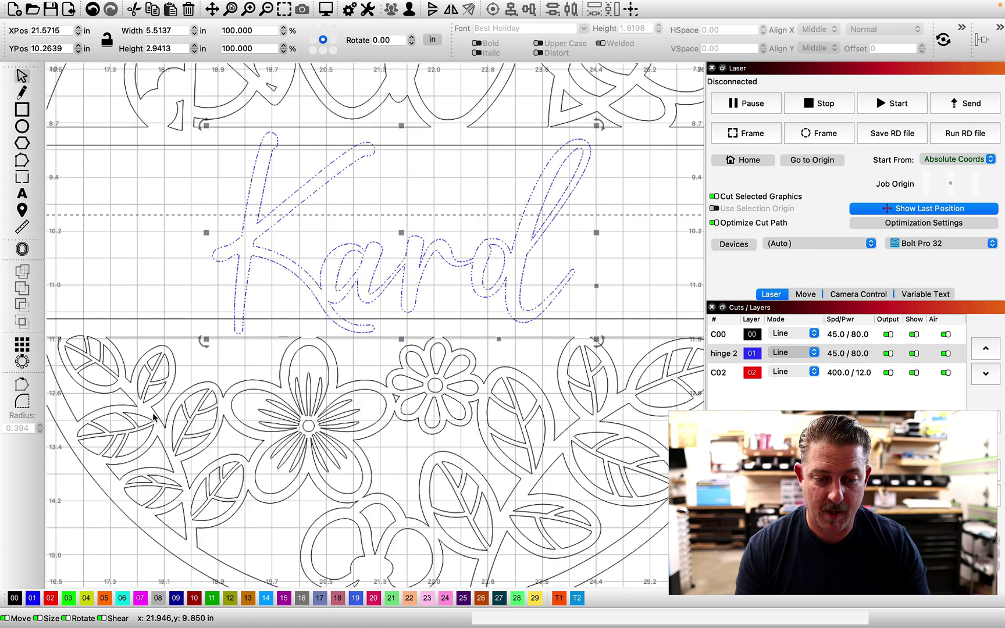
click(16, 596)
scroll(230, 216, down, 2)
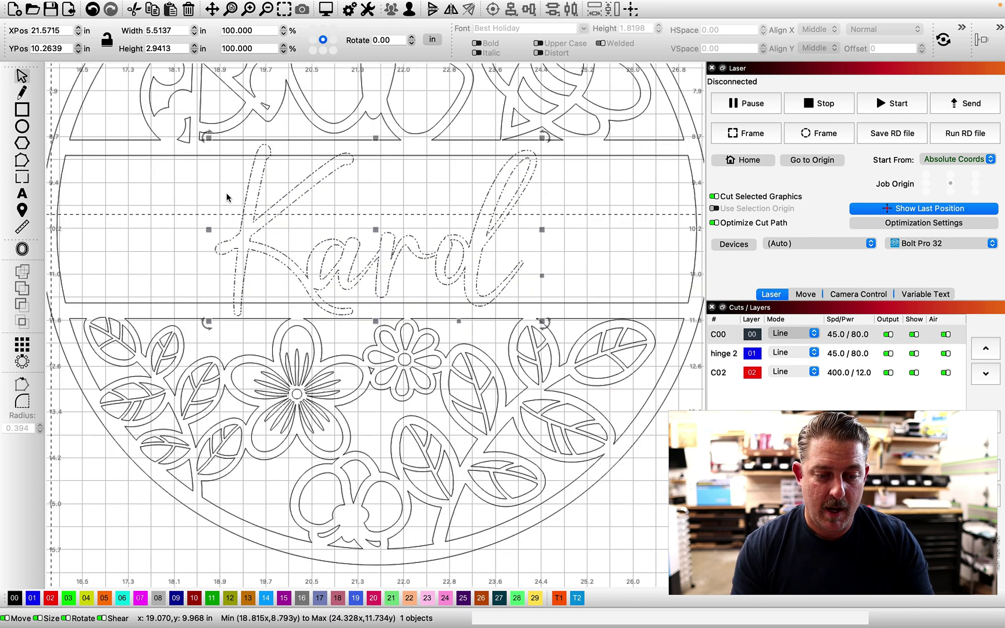
- Boolean-union the welded name with the floral sign into a single 11.5 in design
shift+click(184, 140)
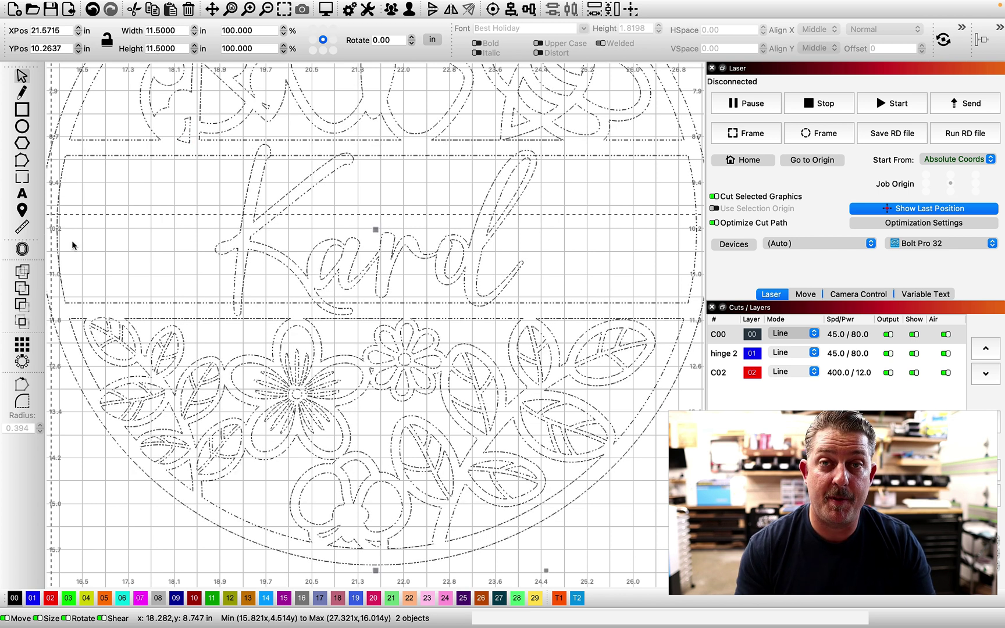
click(21, 289)
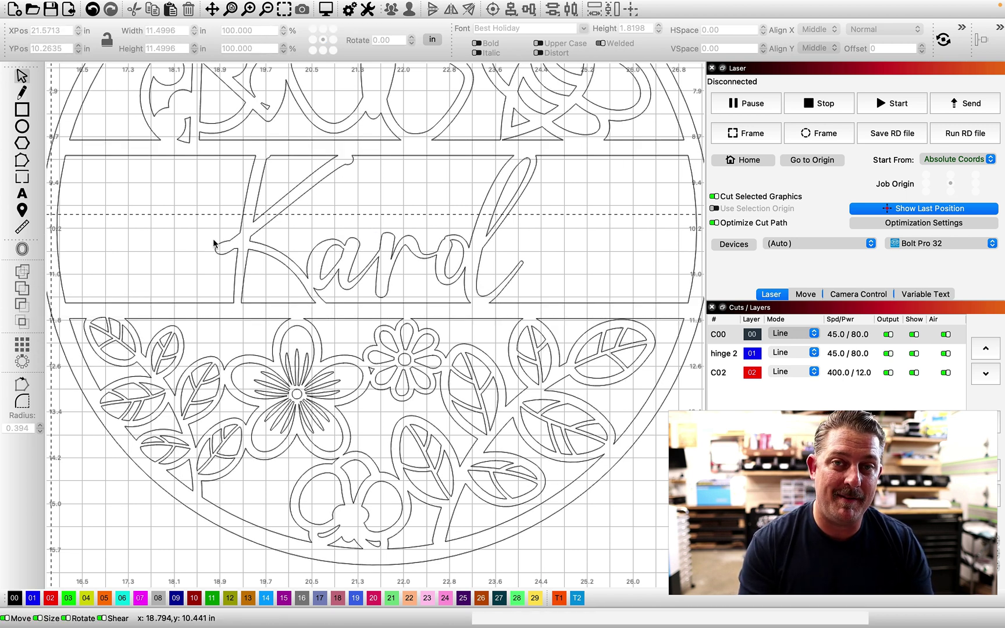
key(ctrl+shift+a)
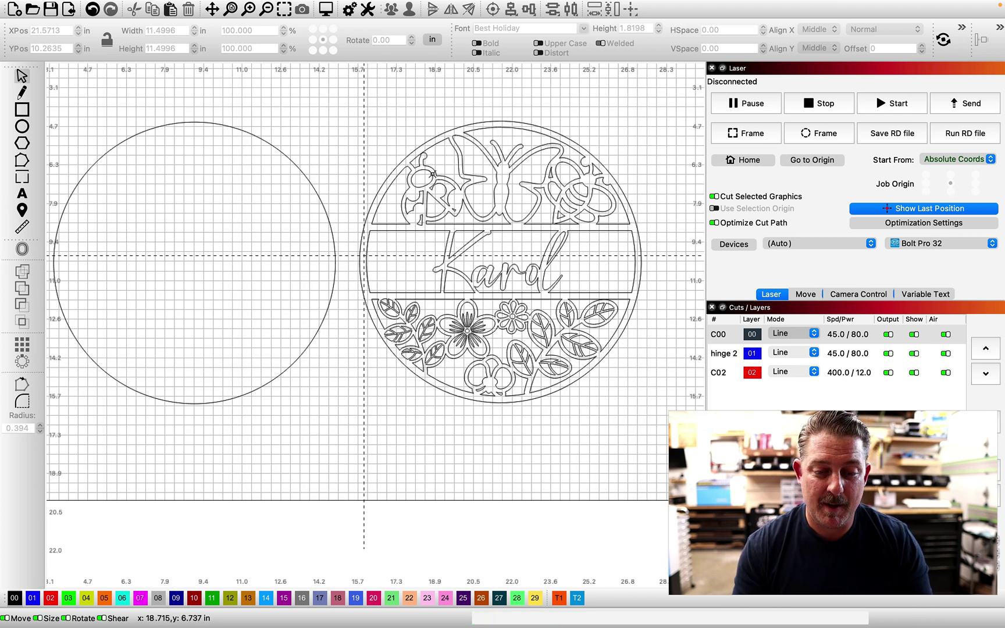
- Drag the fresh Best Holiday Karol text, about 6.16 × 3.32 in, into the sign's centre band
click(431, 174)
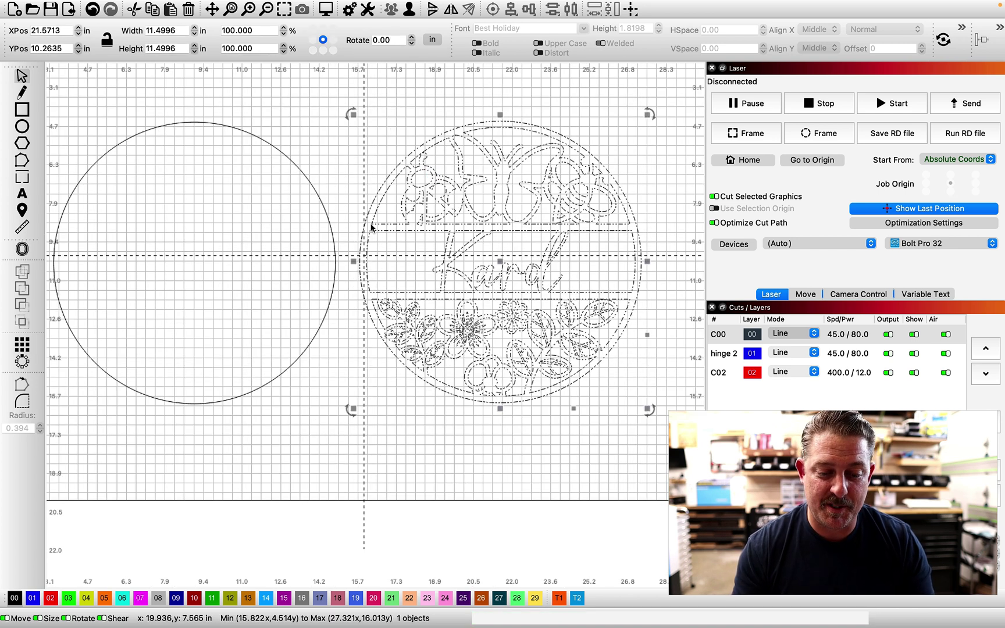
shift+click(319, 203)
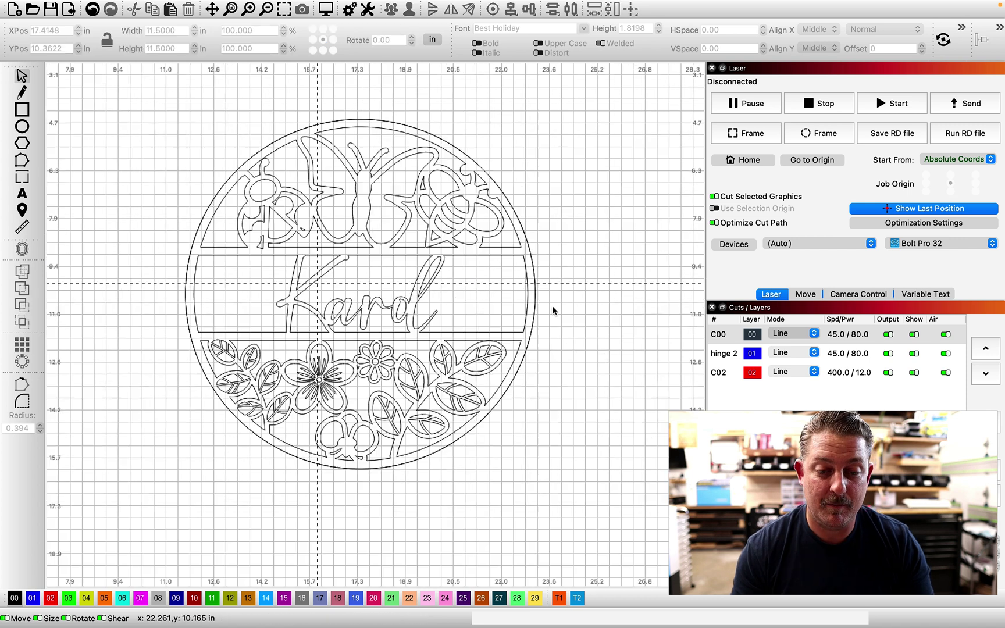
scroll(552, 307, down, 3)
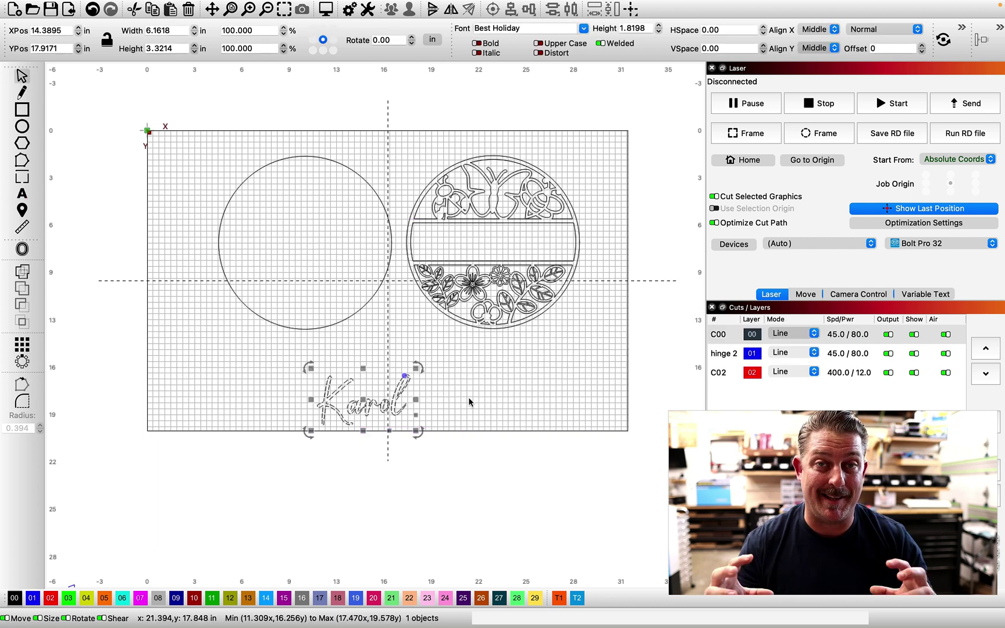
drag(382, 389, 492, 242)
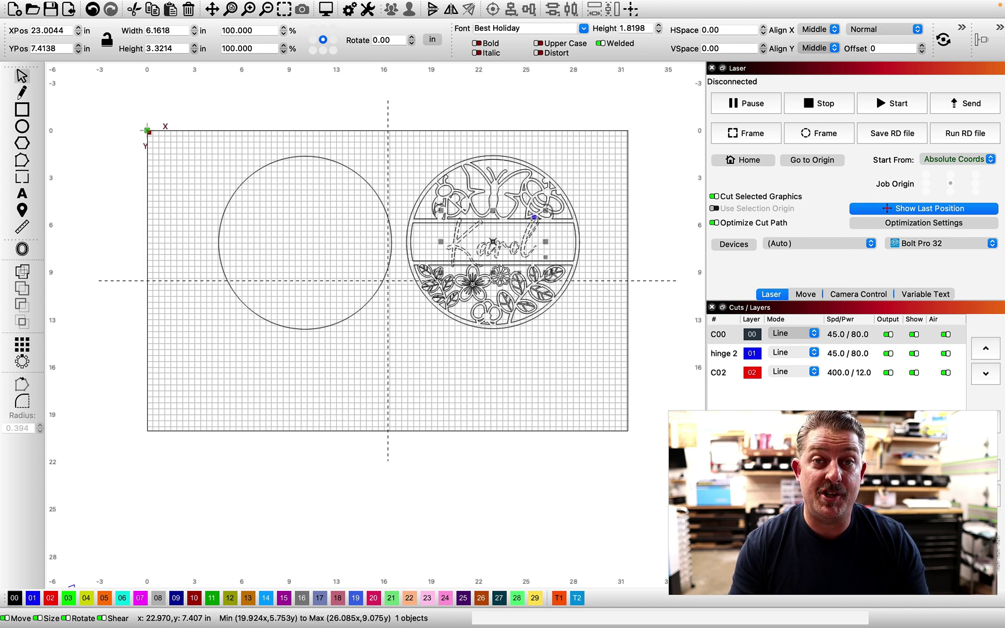
scroll(555, 245, up, 5)
- Convert Karol to paths, then slide 'aro' and 'l' left into one connected 5.44 × 3.01 in script
right_click(394, 289)
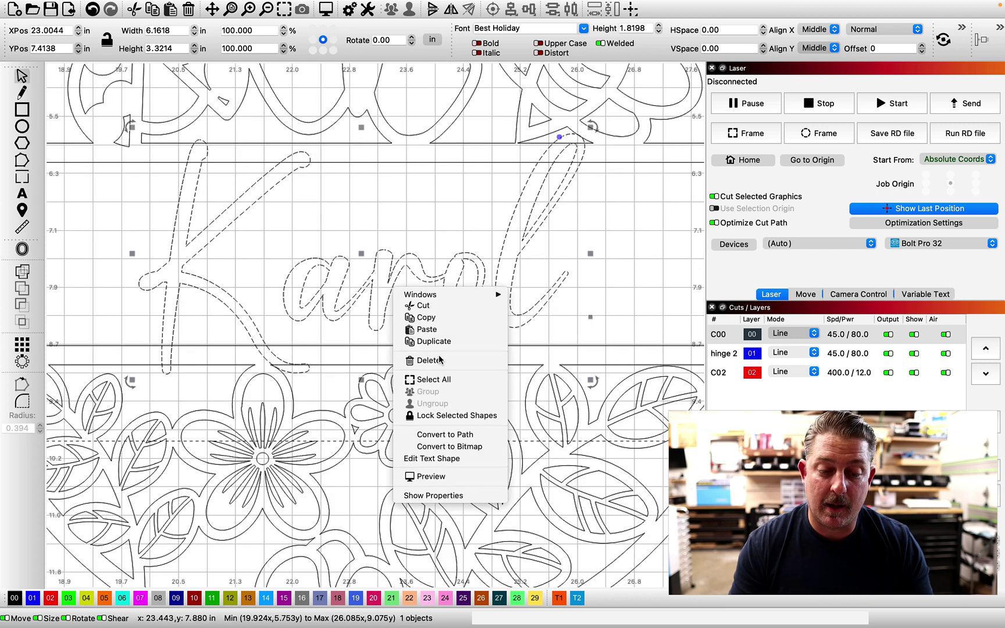
click(457, 435)
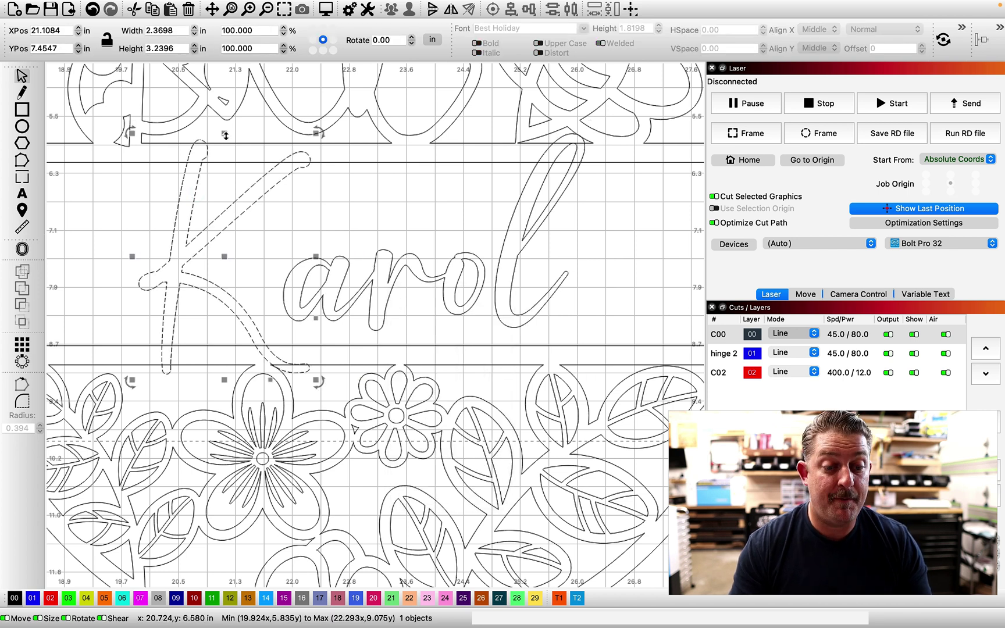
click(381, 285)
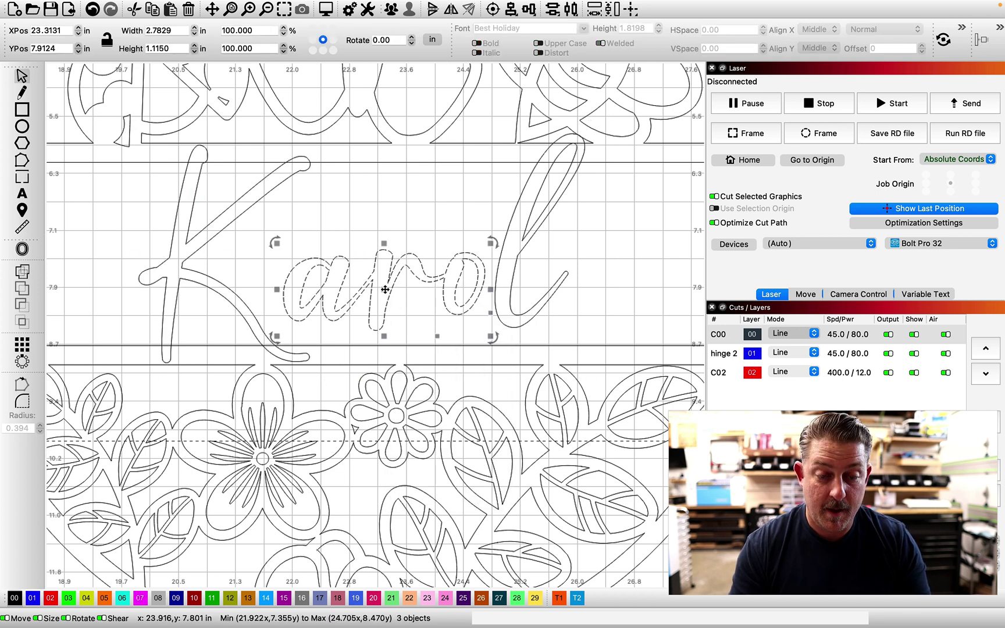
drag(385, 289, 347, 293)
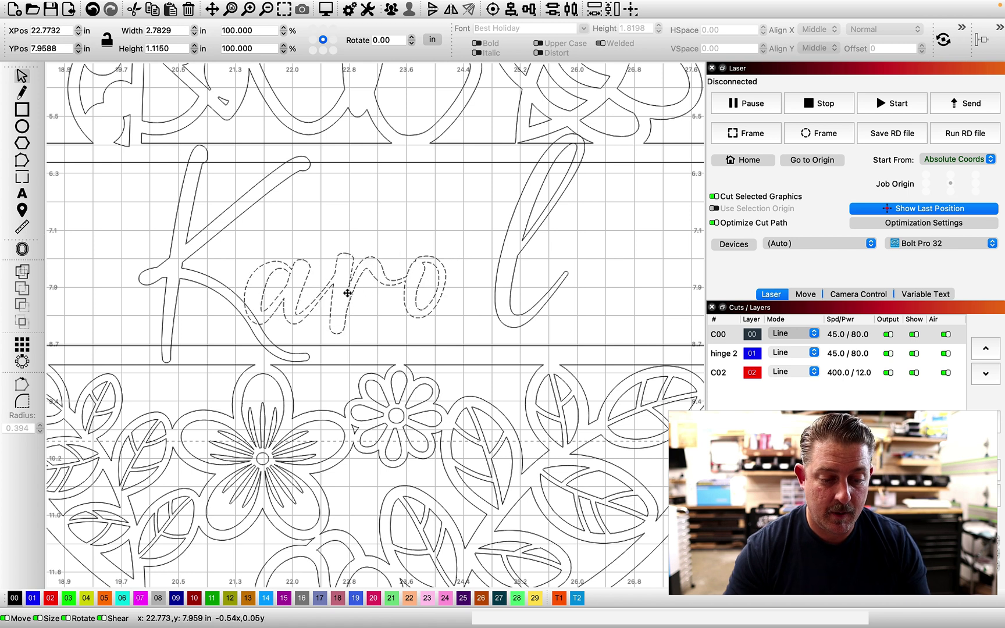
drag(512, 233, 460, 253)
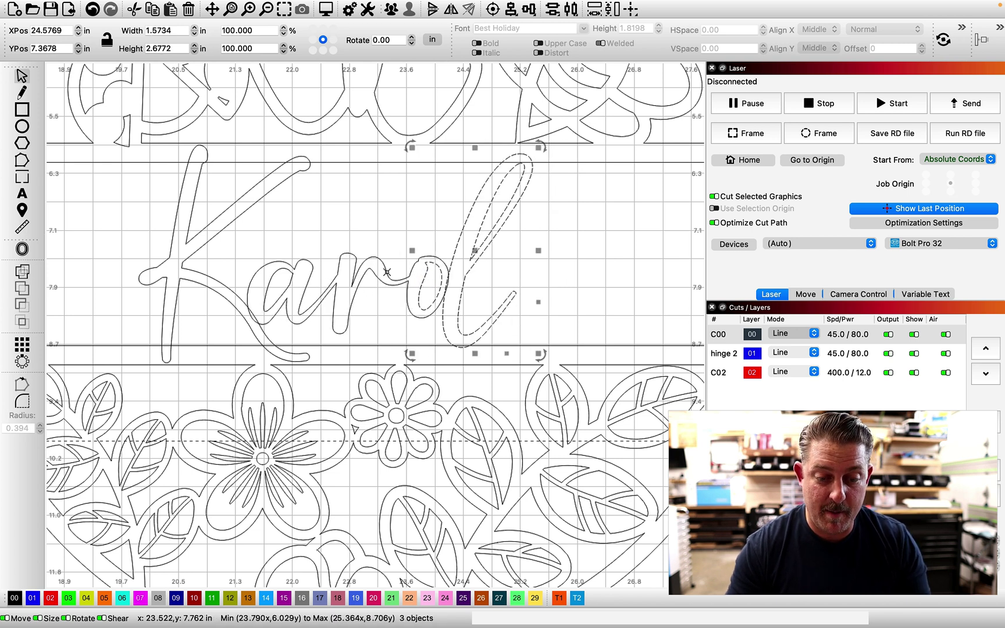
key(Escape)
scroll(238, 265, down, 2)
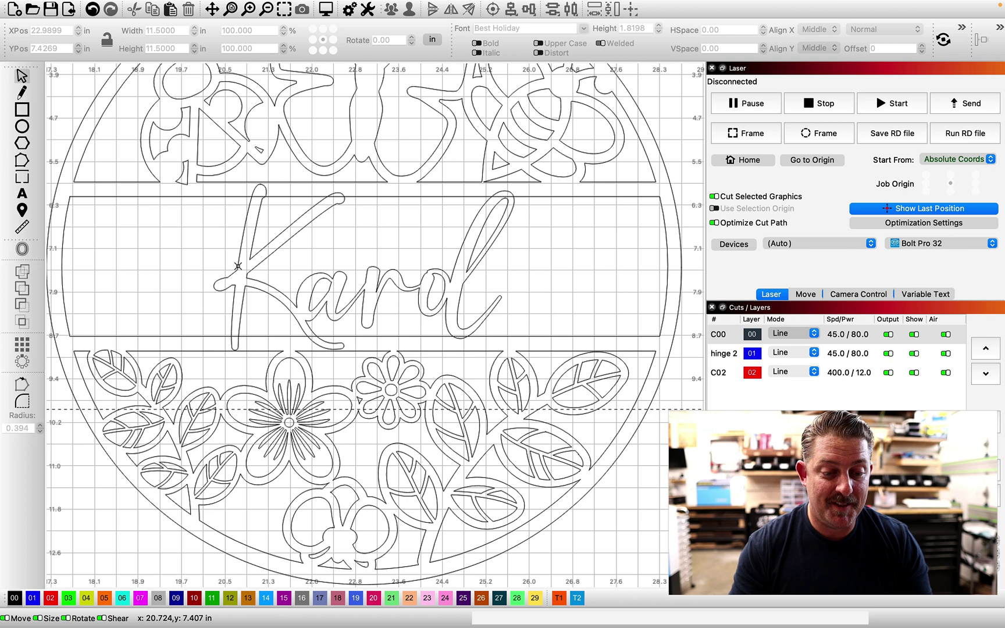
click(238, 266)
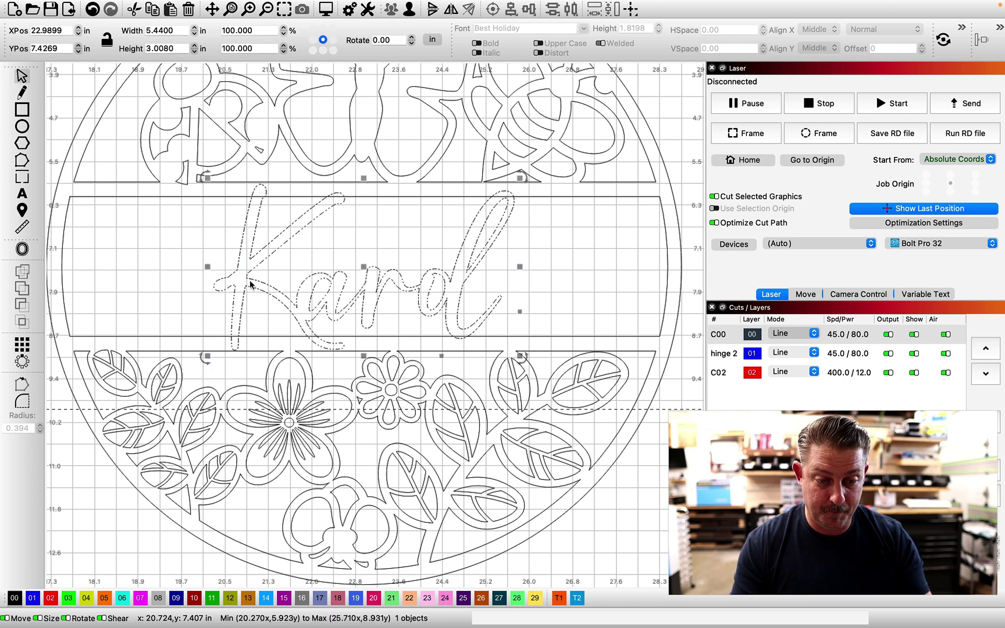
- Duplicate the Karol name and park the spare copy off to the upper right
scroll(399, 340, down, 1)
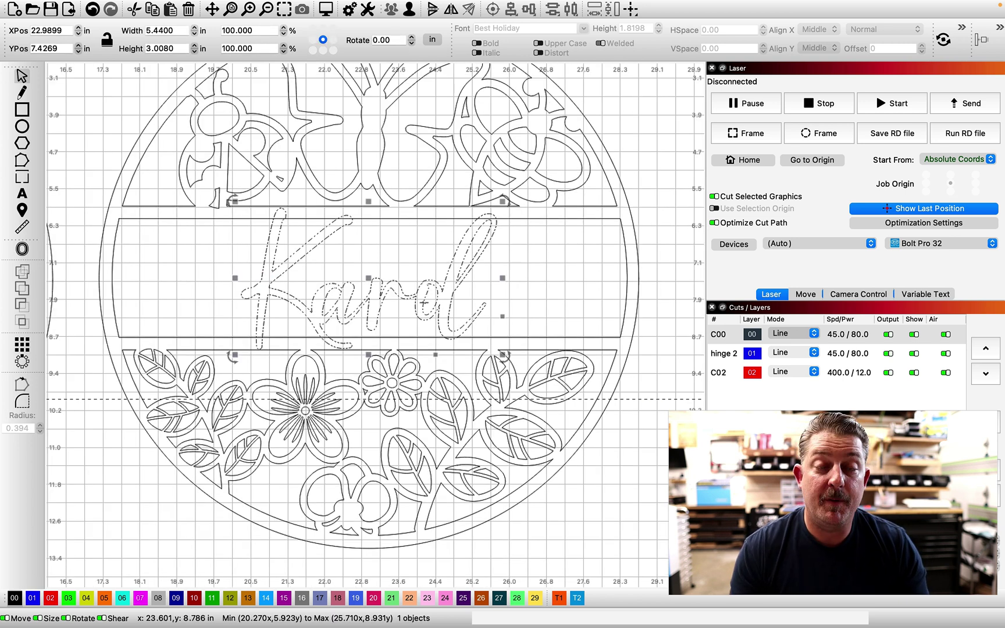
key(ctrl+c)
key(ctrl+v)
scroll(425, 304, down, 3)
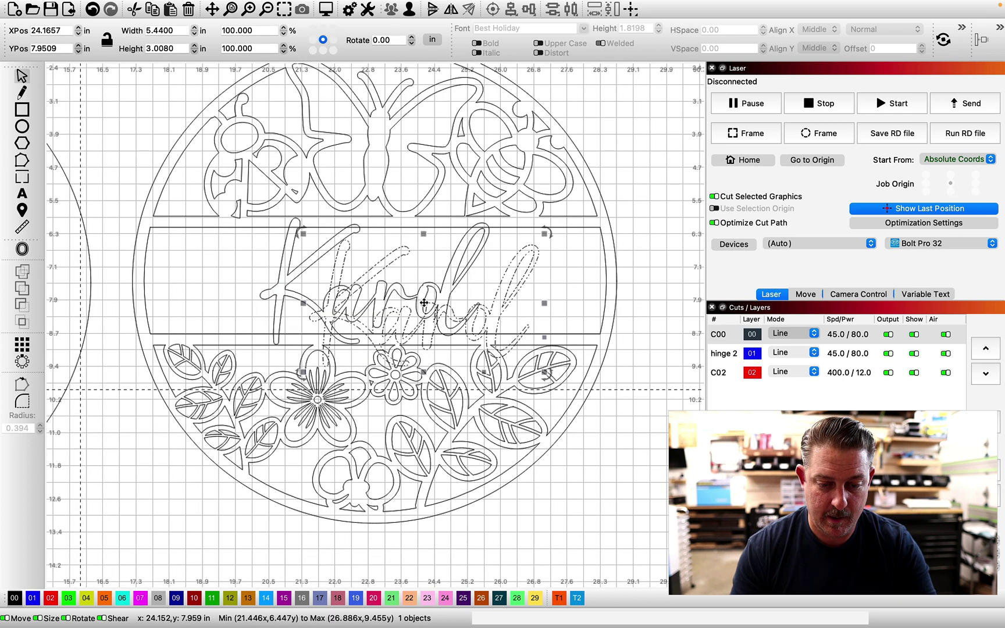
click(422, 306)
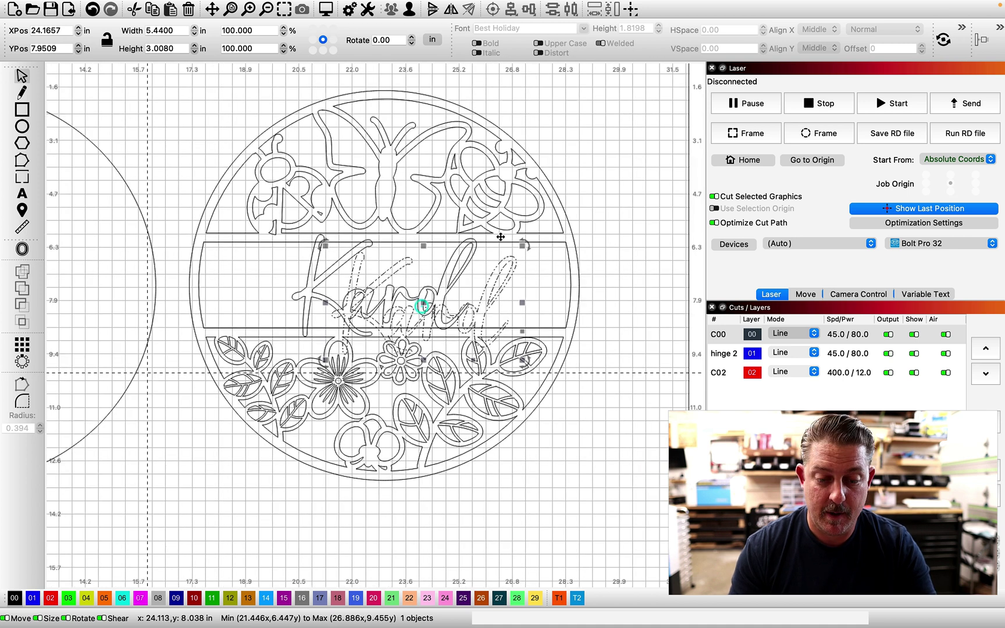
drag(429, 280, 626, 76)
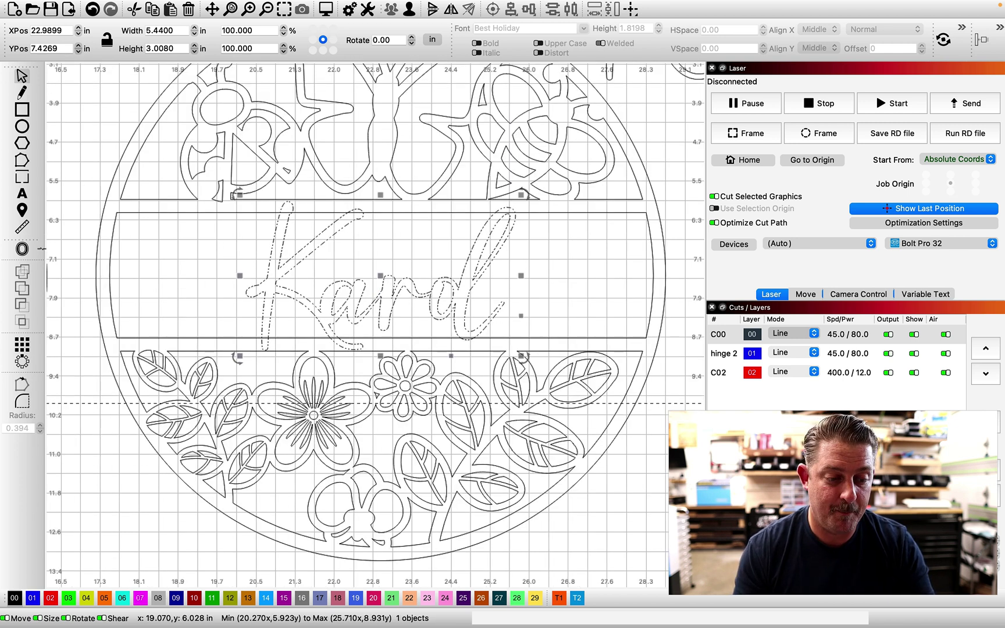
- Offset Karol outward by 0.1 in and delete the original thin outline
click(26, 250)
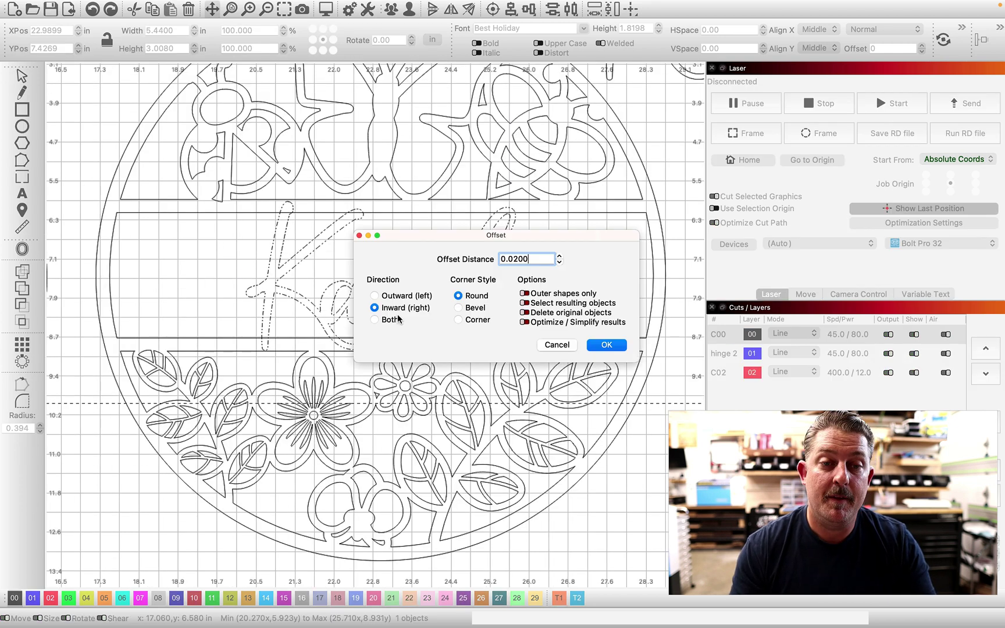
click(374, 296)
text(0.1)
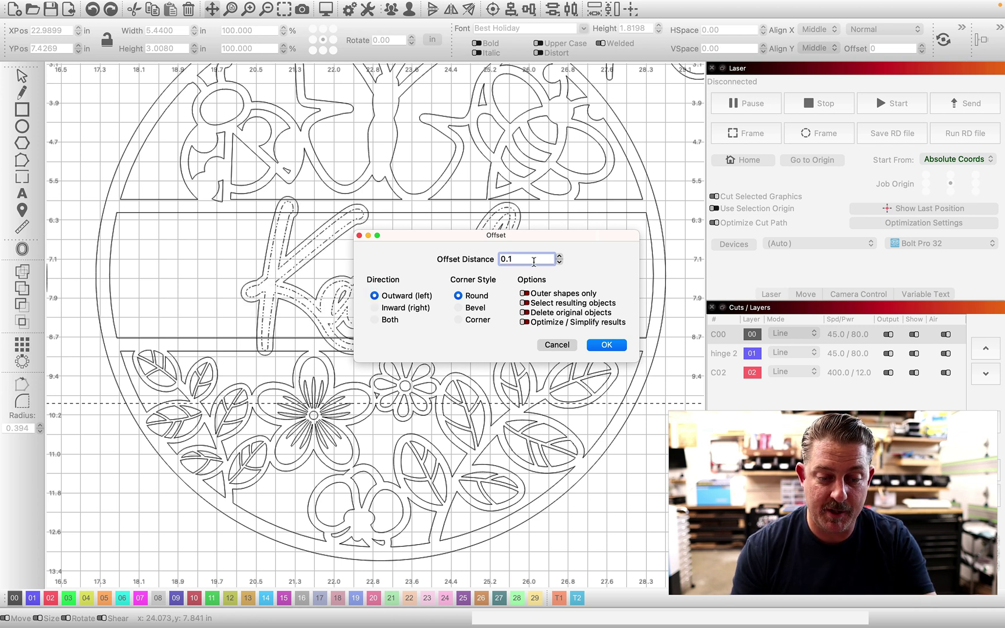
key(Return)
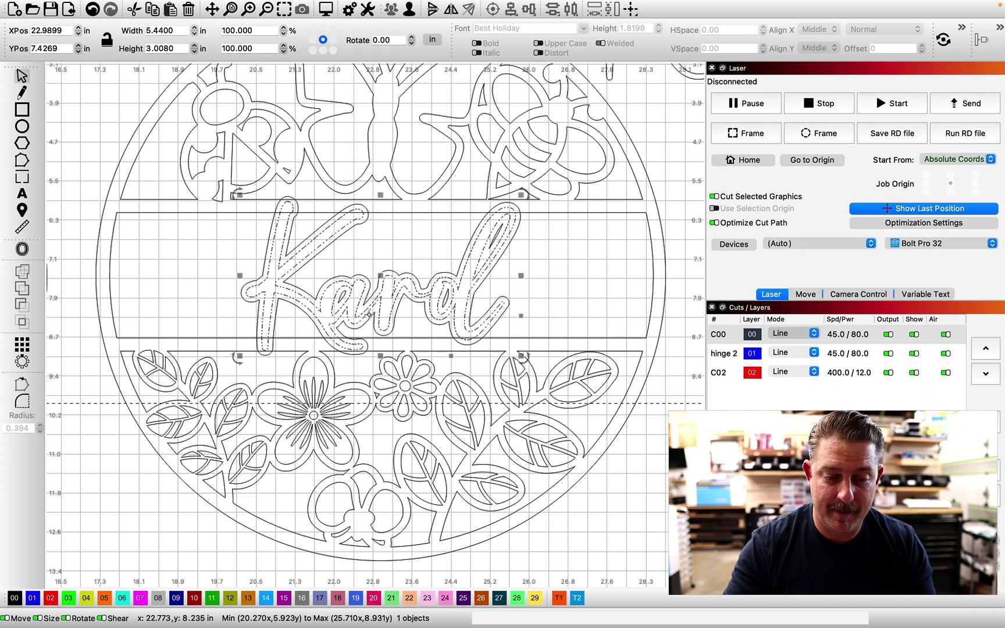
key(Delete)
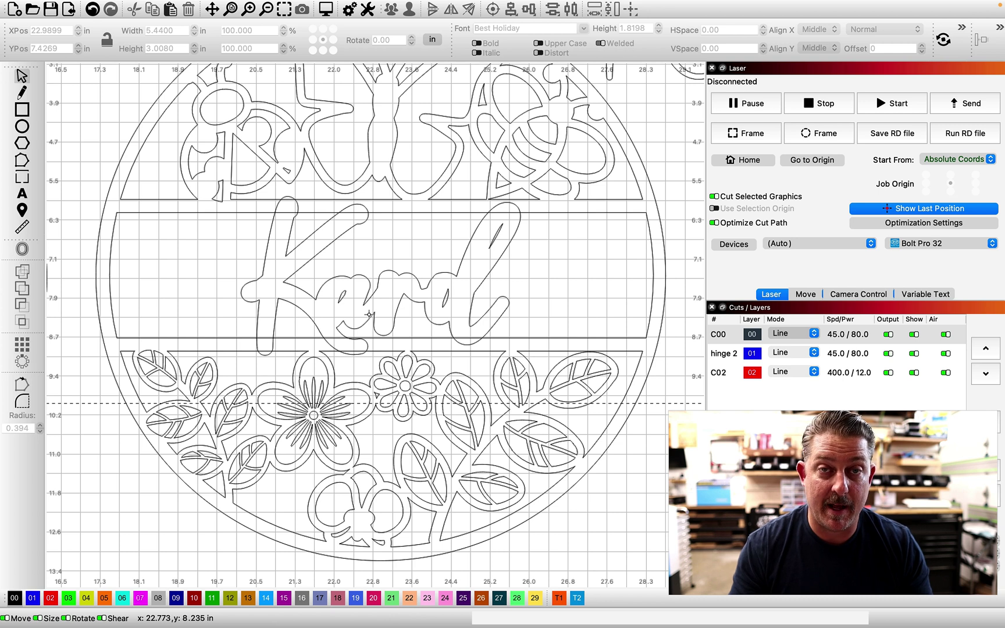
click(369, 314)
- Delete the stray slit inside the loop of the 'l'
click(494, 236)
click(498, 234)
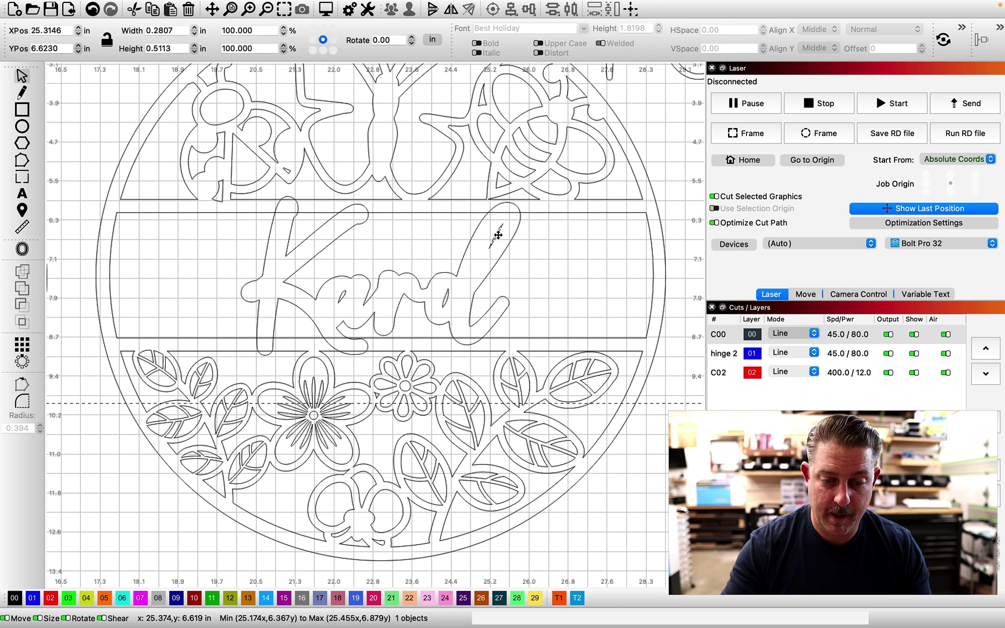
key(Delete)
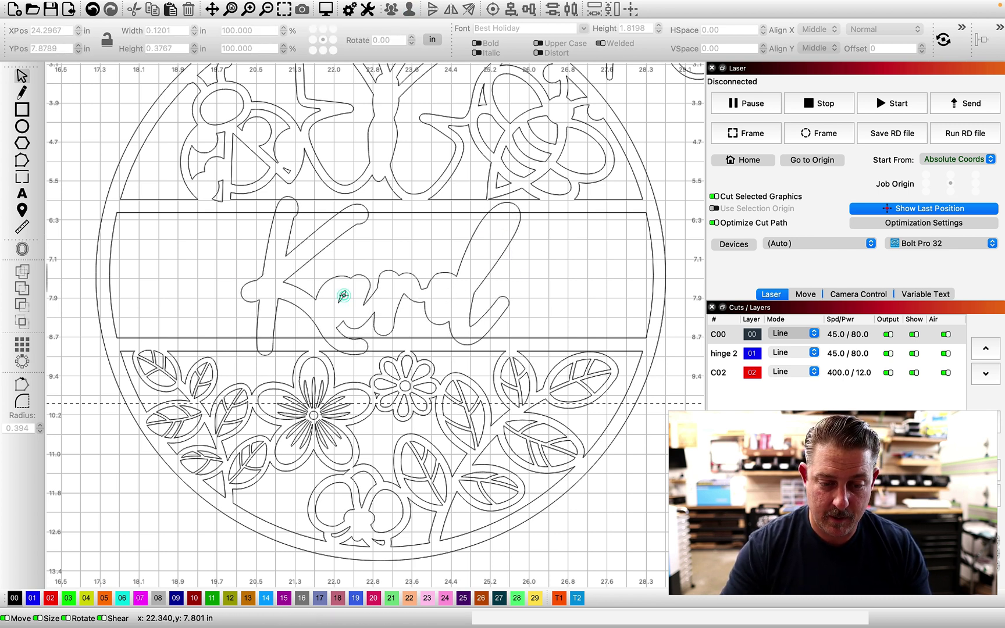
- Weld the thick Karol outline and the floral frame into a single shape
click(306, 264)
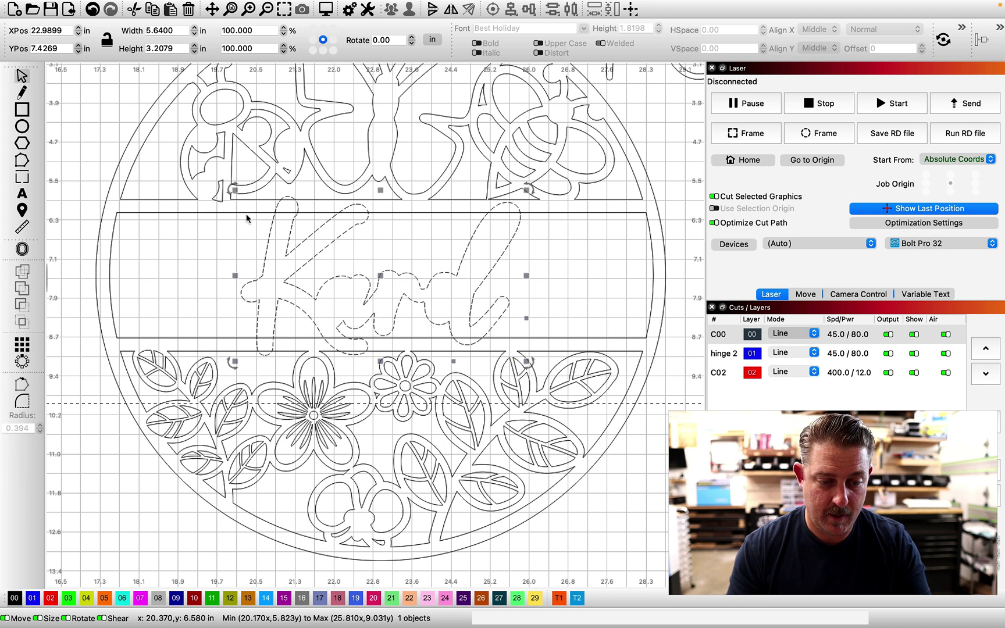
key(ctrl+a)
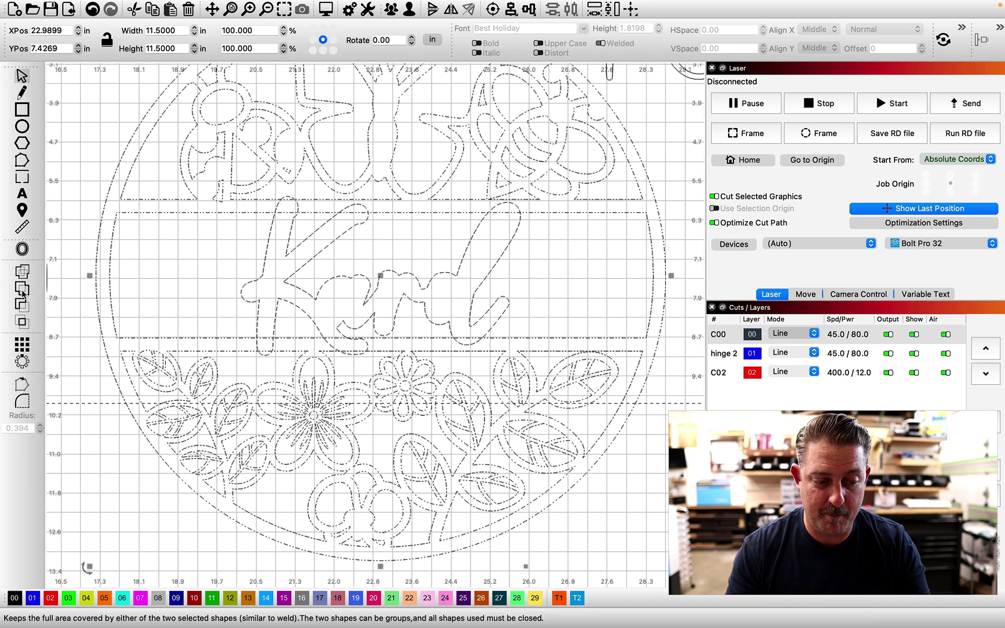
click(22, 289)
scroll(295, 328, up, 1)
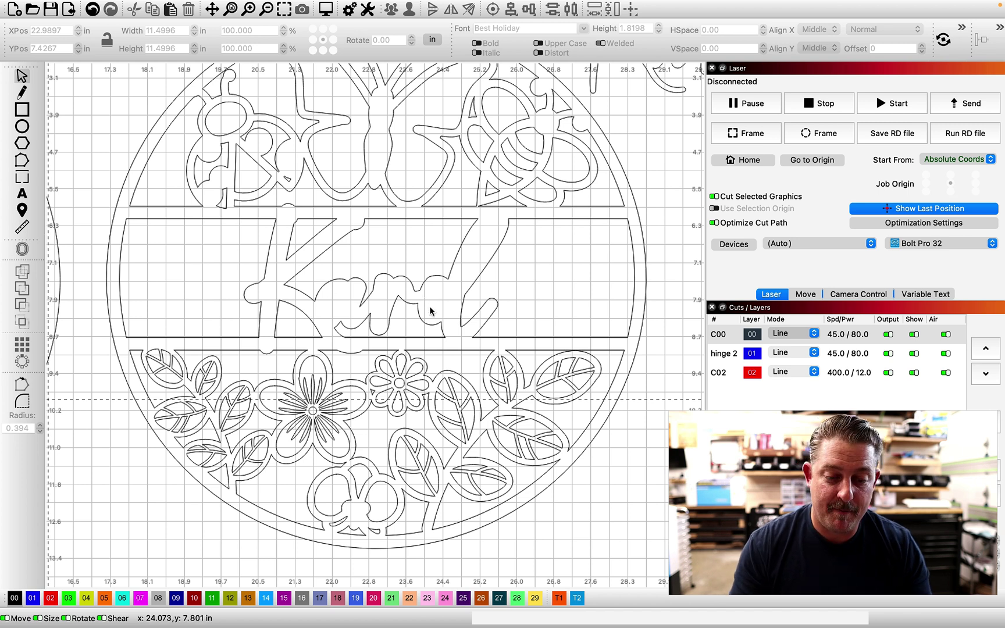
scroll(430, 311, down, 2)
scroll(534, 233, up, 3)
click(543, 212)
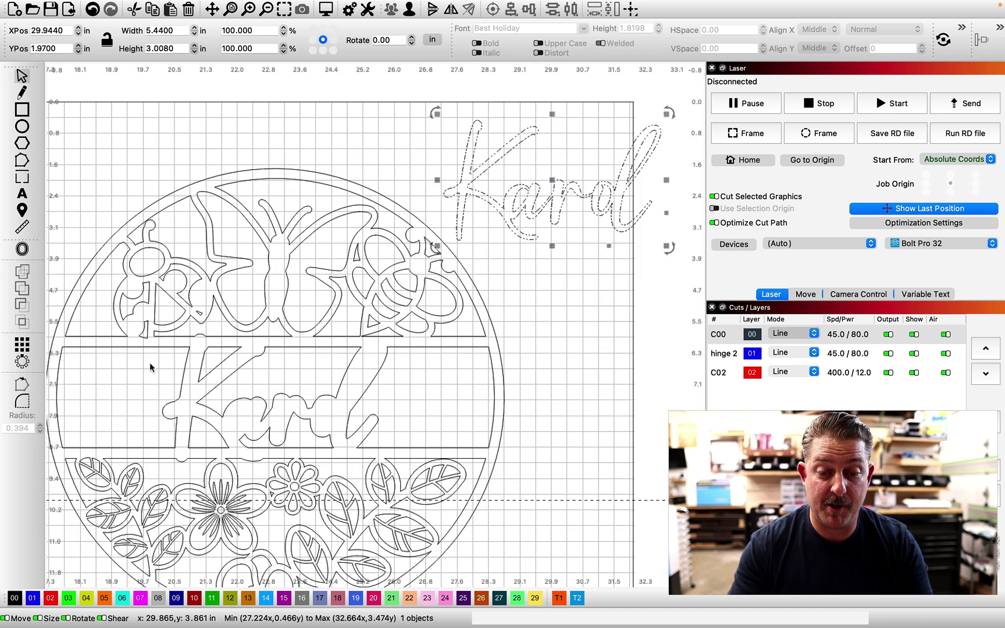
- Assign the spare Karol to layer 01, centre the backer circle on the design, and drag Karol into the middle
click(33, 597)
scroll(325, 185, down, 2)
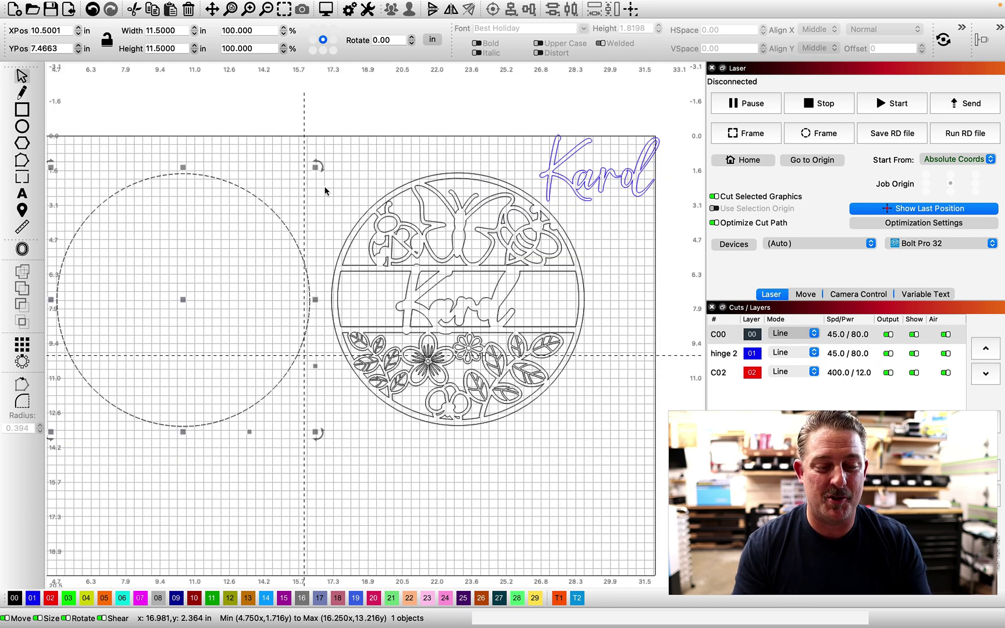
shift+click(380, 198)
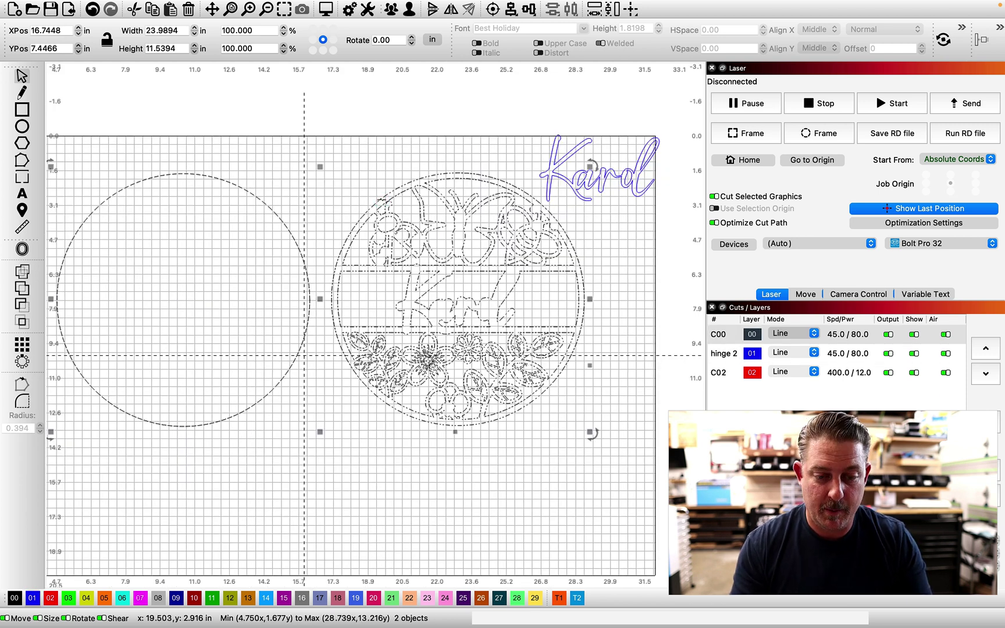
click(493, 9)
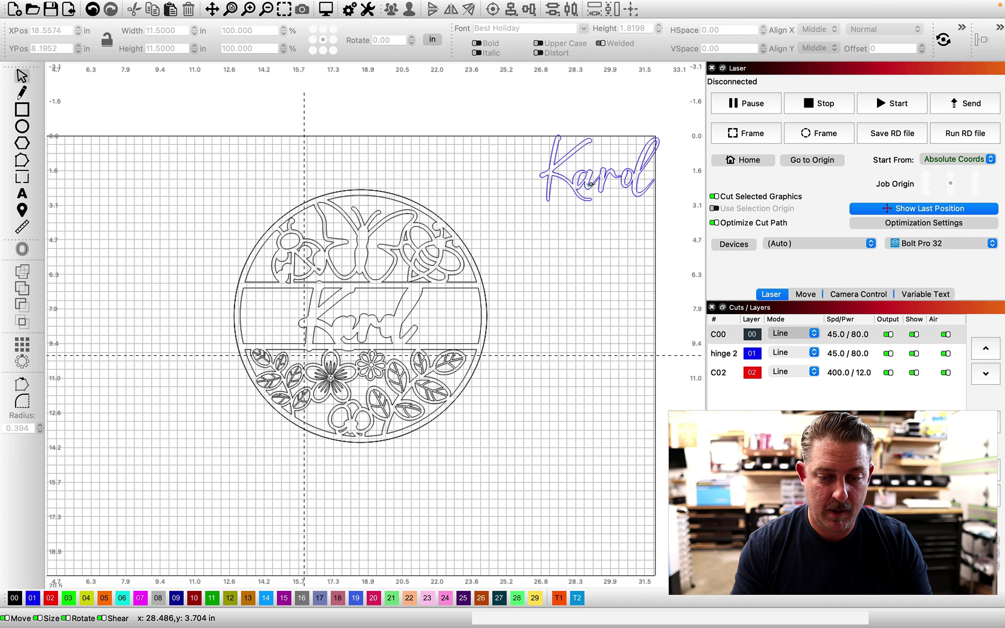
click(591, 184)
drag(588, 184, 354, 319)
scroll(354, 319, up, 8)
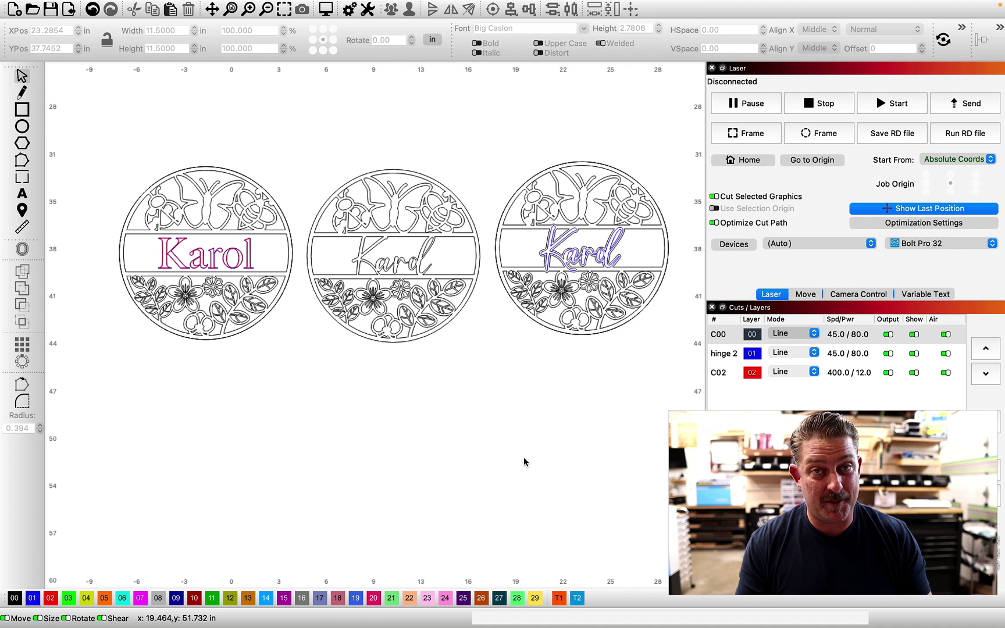
scroll(500, 419, up, 1)
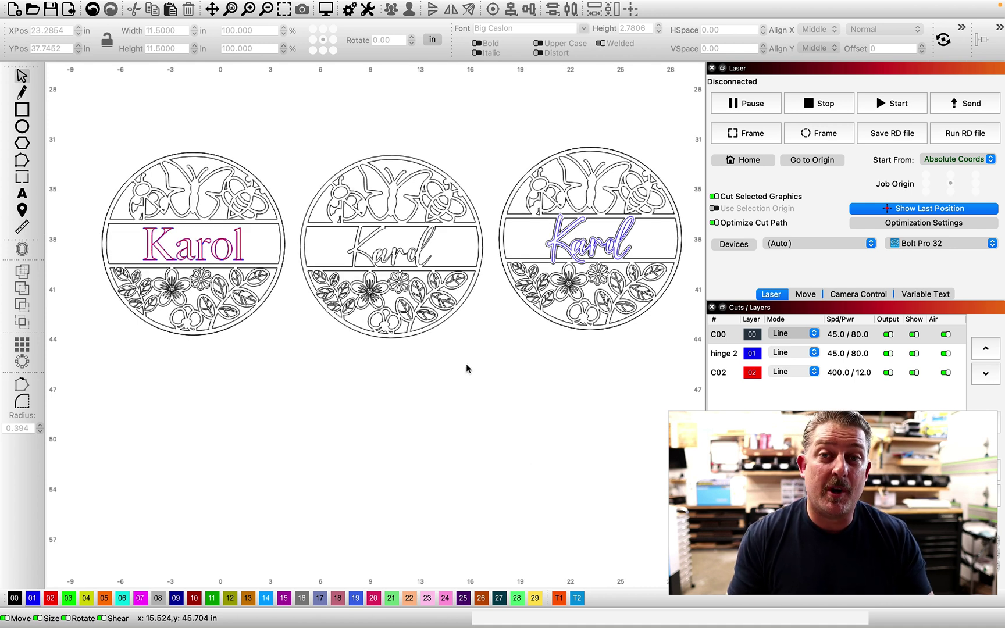